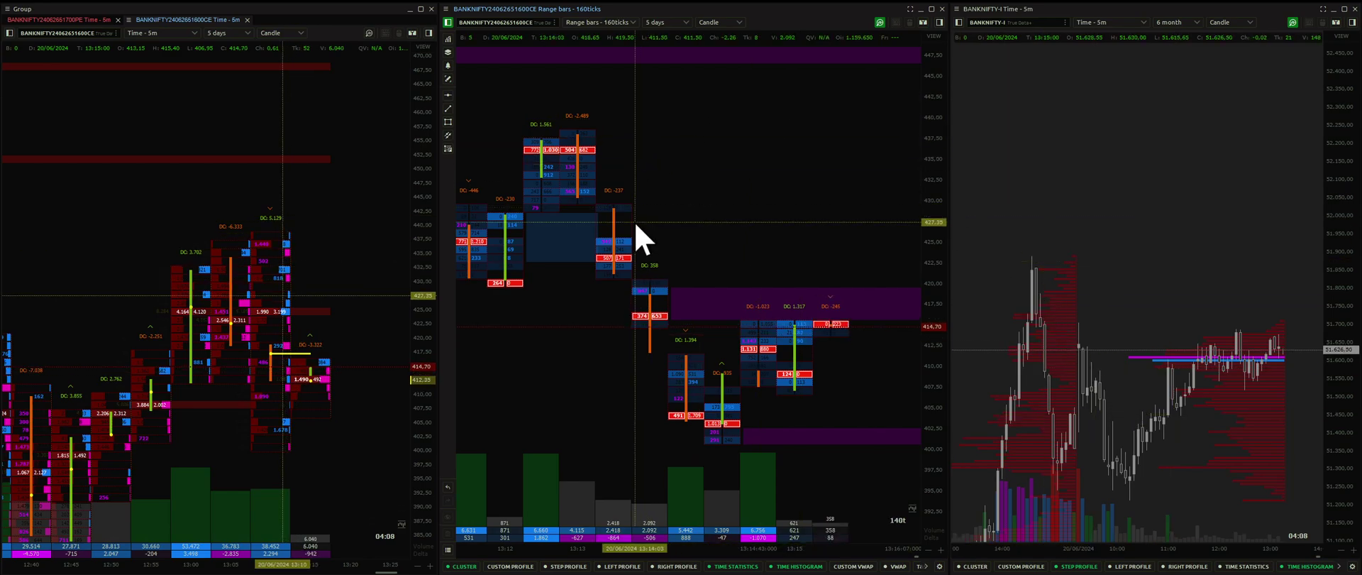
- Show the middle chart's aggregation settings: Range bars, 160 ticks, over 5 days
{"action": "left_click", "coordinate": [605, 23]}
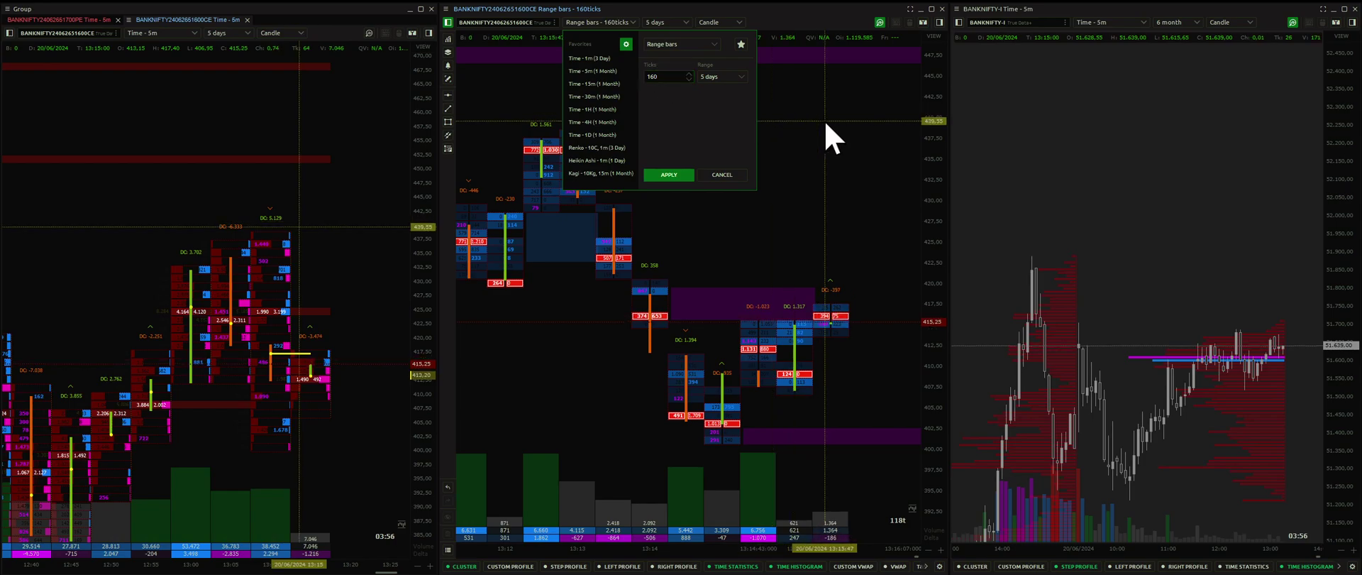
- Dismiss the Range bars popup without changing the aggregation
{"action": "left_click", "coordinate": [816, 178]}
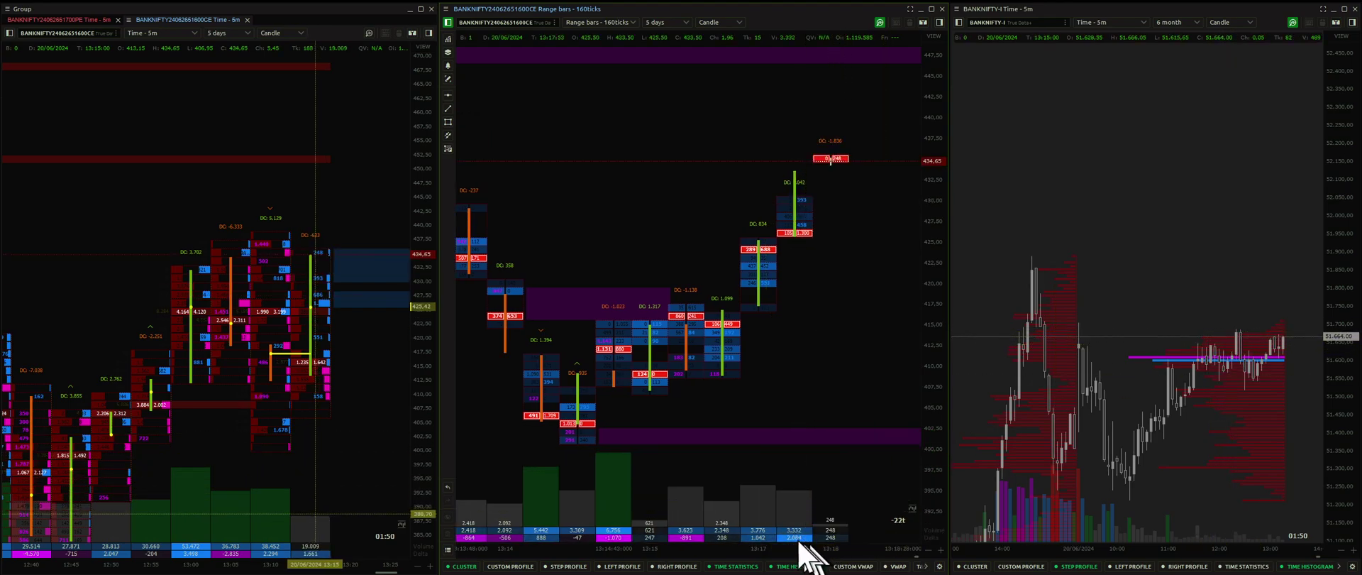
- Duplicate the middle range-bar chart and move the copy over the right panel
{"action": "left_click", "coordinate": [448, 9]}
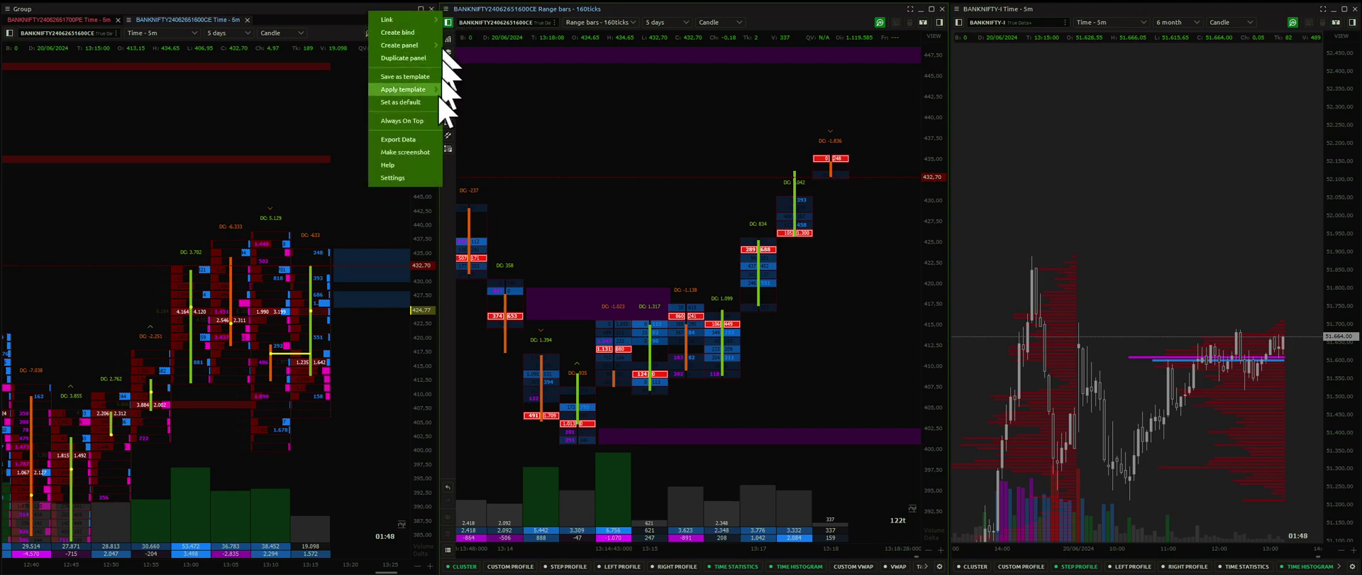
{"action": "left_click", "coordinate": [413, 60]}
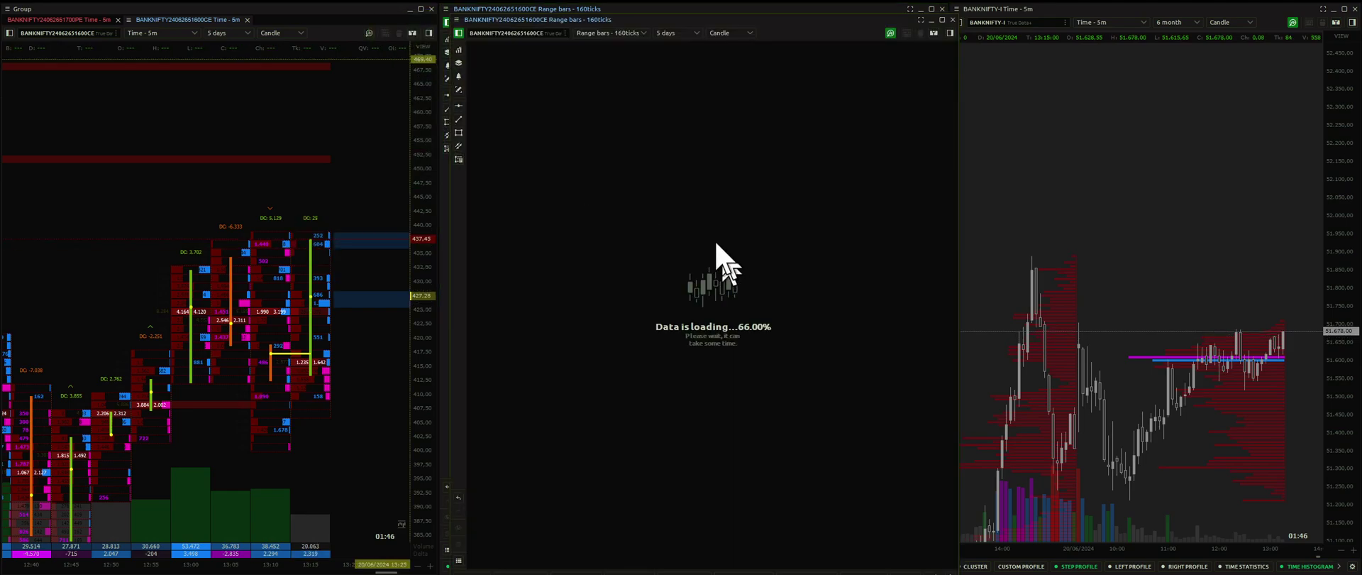
{"action": "left_click_drag", "start_coordinate": [614, 15], "coordinate": [595, 158]}
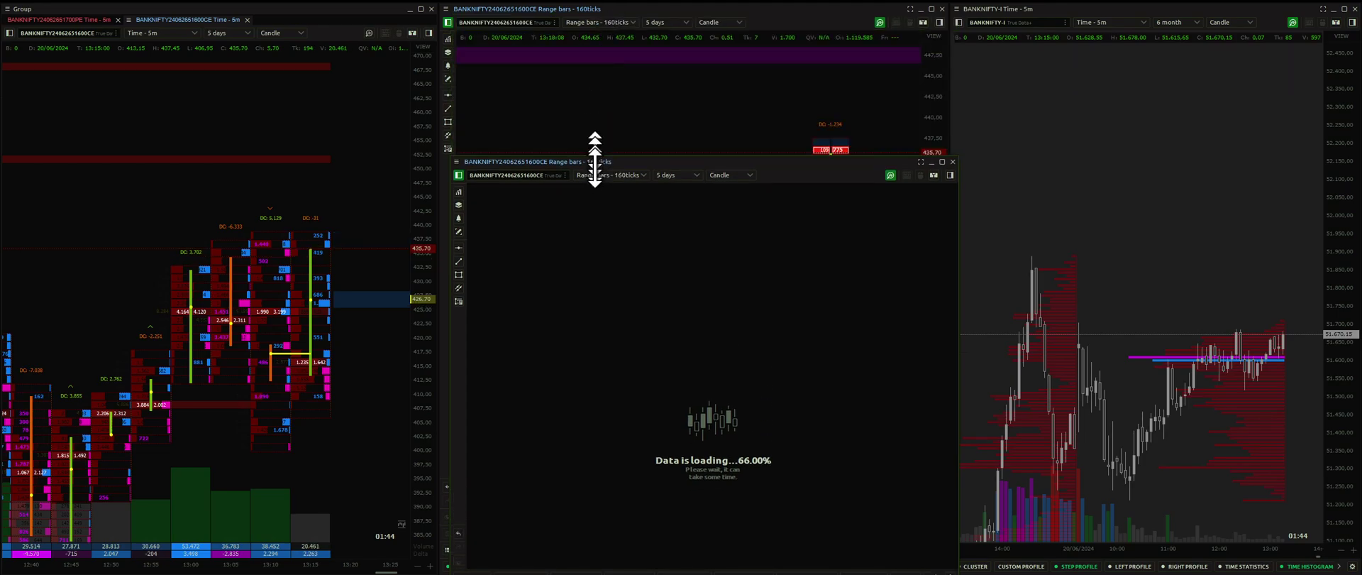
{"action": "left_click_drag", "start_coordinate": [596, 198], "coordinate": [1024, 46]}
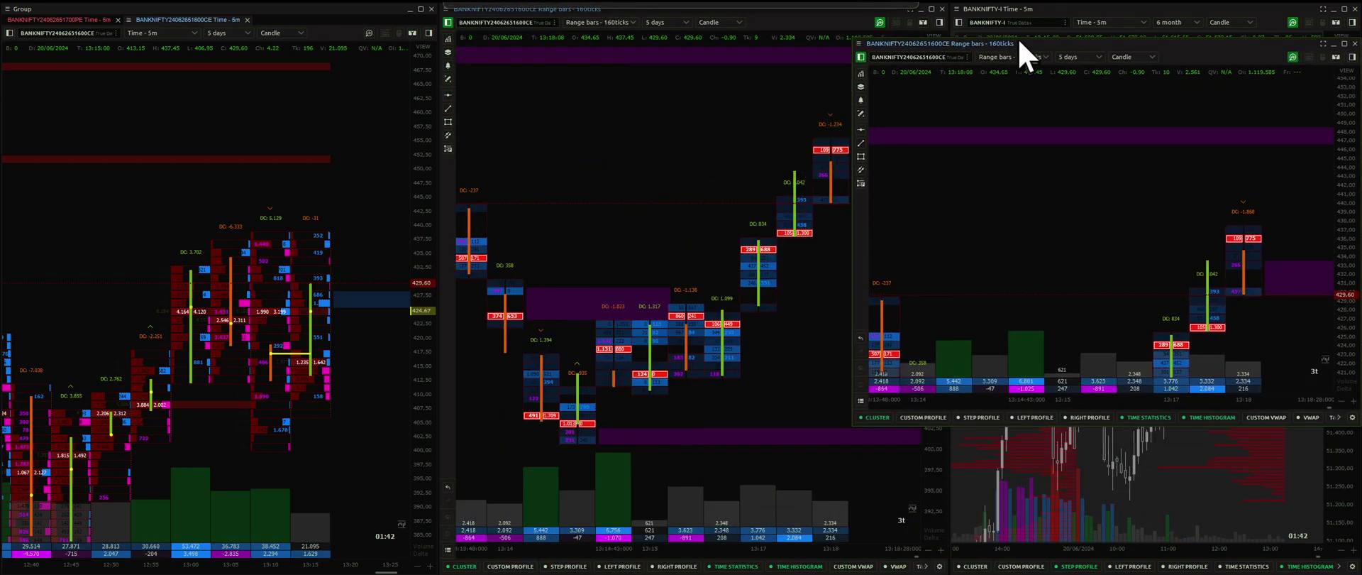
- Turn off Cluster Enabled on the copy for plain candles, then compress and zoom it out
{"action": "mouse_move", "coordinate": [887, 420]}
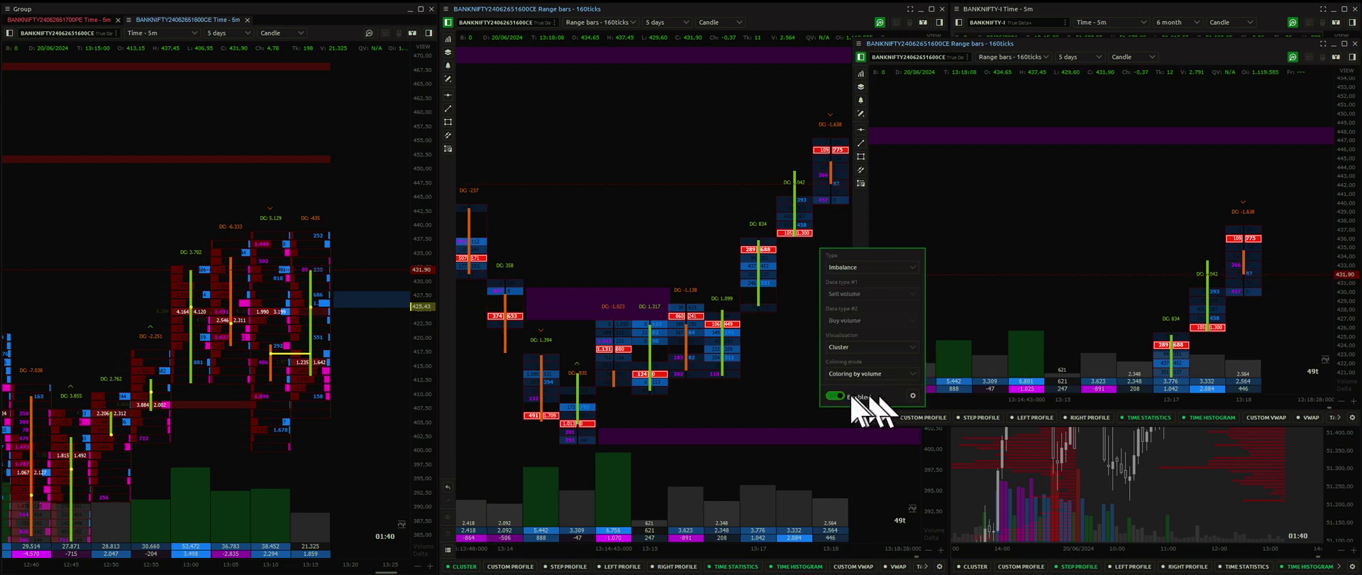
{"action": "left_click", "coordinate": [833, 396]}
{"action": "scroll", "coordinate": [1170, 242], "scroll_direction": "down", "scroll_amount": 5}
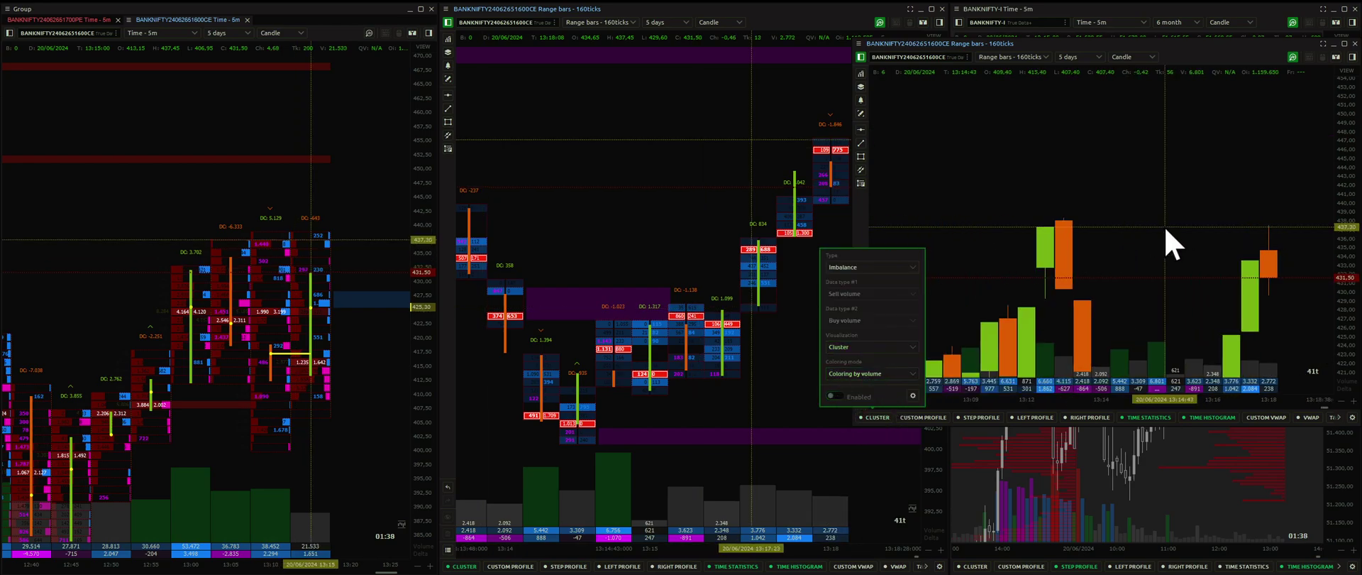
{"action": "left_click_drag", "start_coordinate": [1338, 270], "coordinate": [1338, 341]}
{"action": "scroll", "coordinate": [1241, 301], "scroll_direction": "down", "scroll_amount": 6}
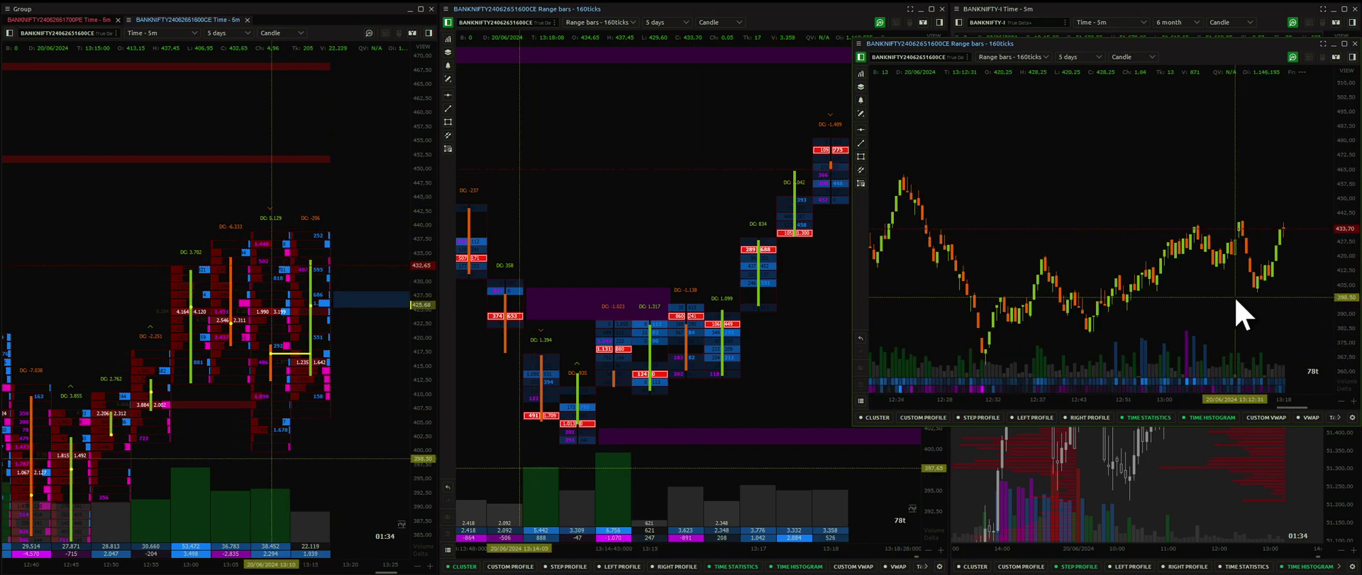
{"action": "scroll", "coordinate": [1246, 290], "scroll_direction": "down", "scroll_amount": 3}
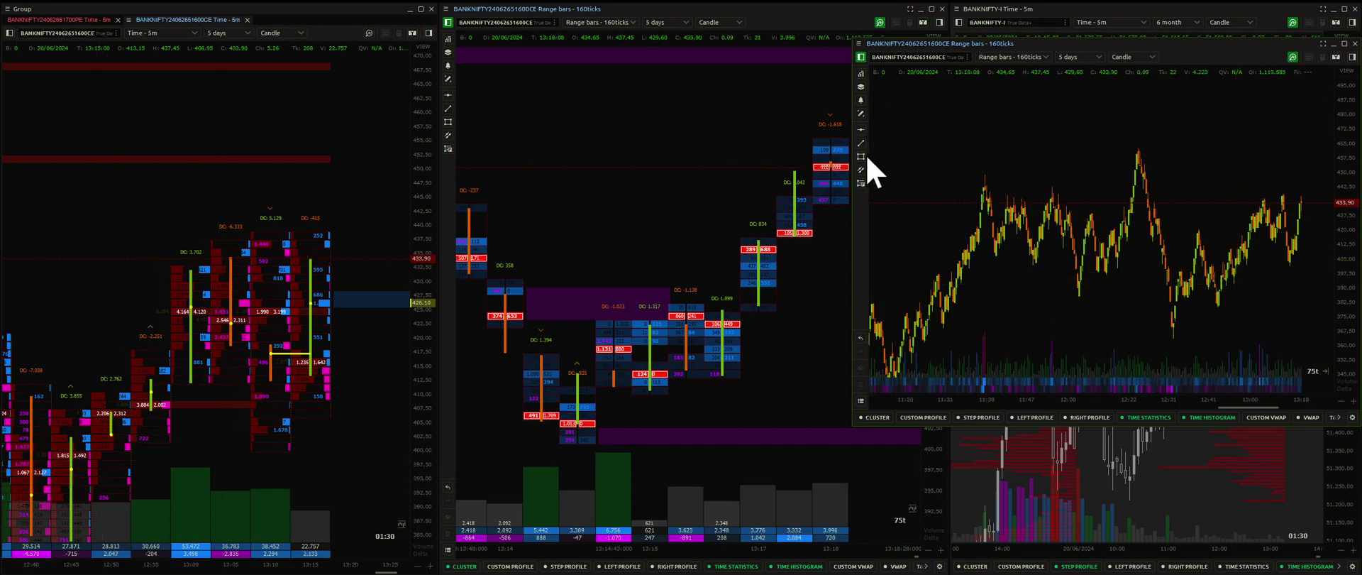
- Draw red resistance and support zones across the duplicate chart's upper highs and lower lows
{"action": "left_click_drag", "start_coordinate": [949, 181], "coordinate": [930, 196]}
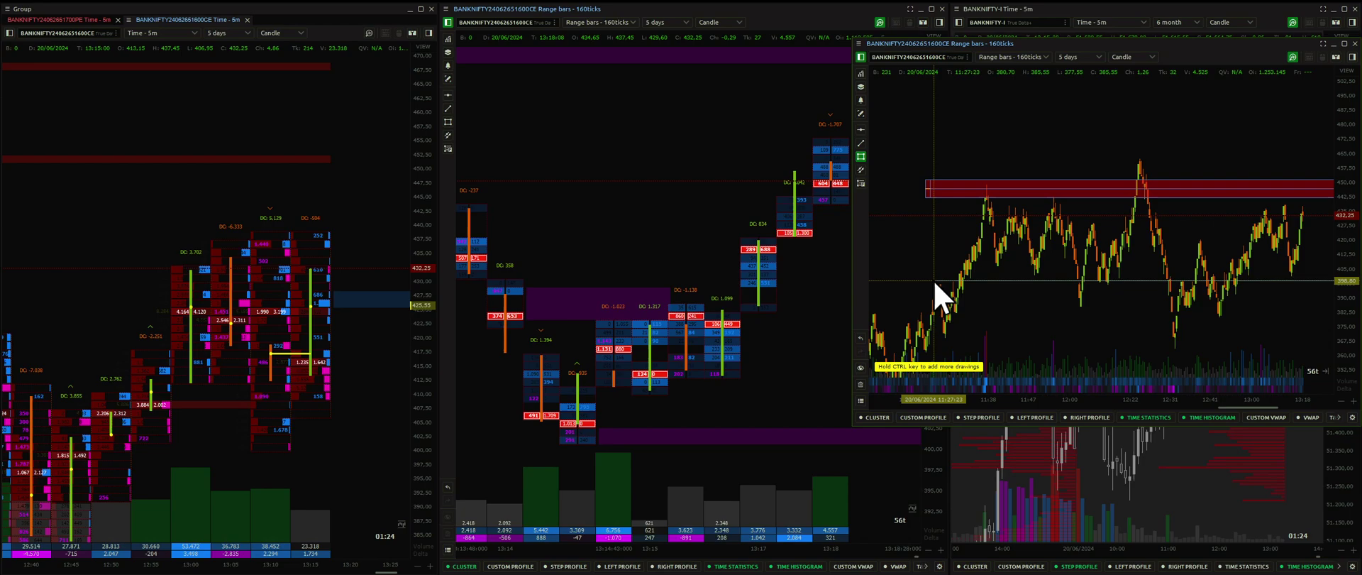
{"action": "left_click_drag", "start_coordinate": [938, 275], "coordinate": [938, 292]}
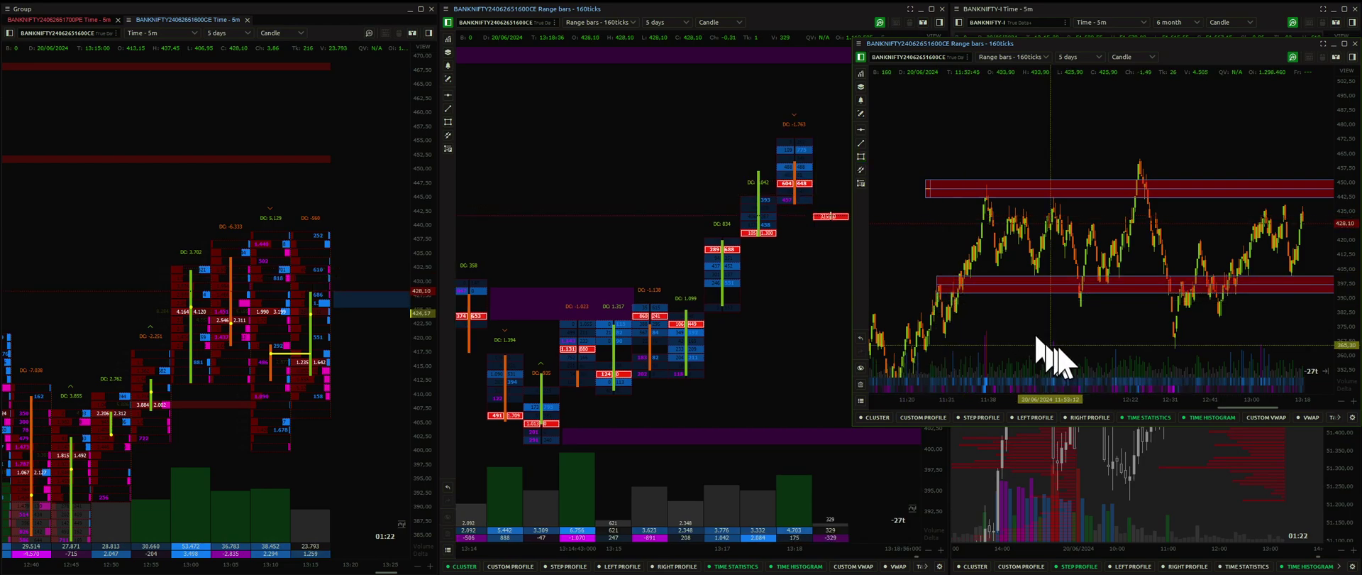
{"action": "scroll", "coordinate": [974, 359], "scroll_direction": "up", "scroll_amount": 5}
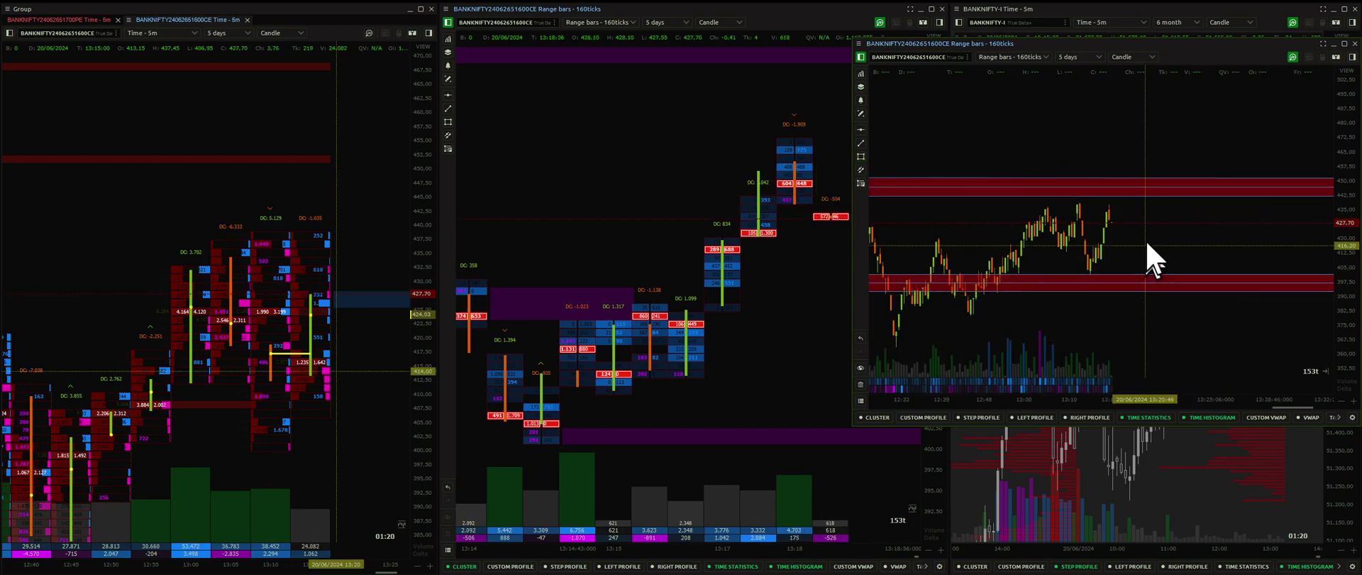
- Pan and rescale the duplicate chart, then narrow it so the middle chart widens
{"action": "left_click_drag", "start_coordinate": [1151, 259], "coordinate": [1229, 250]}
{"action": "scroll", "coordinate": [1229, 249], "scroll_direction": "up", "scroll_amount": 3}
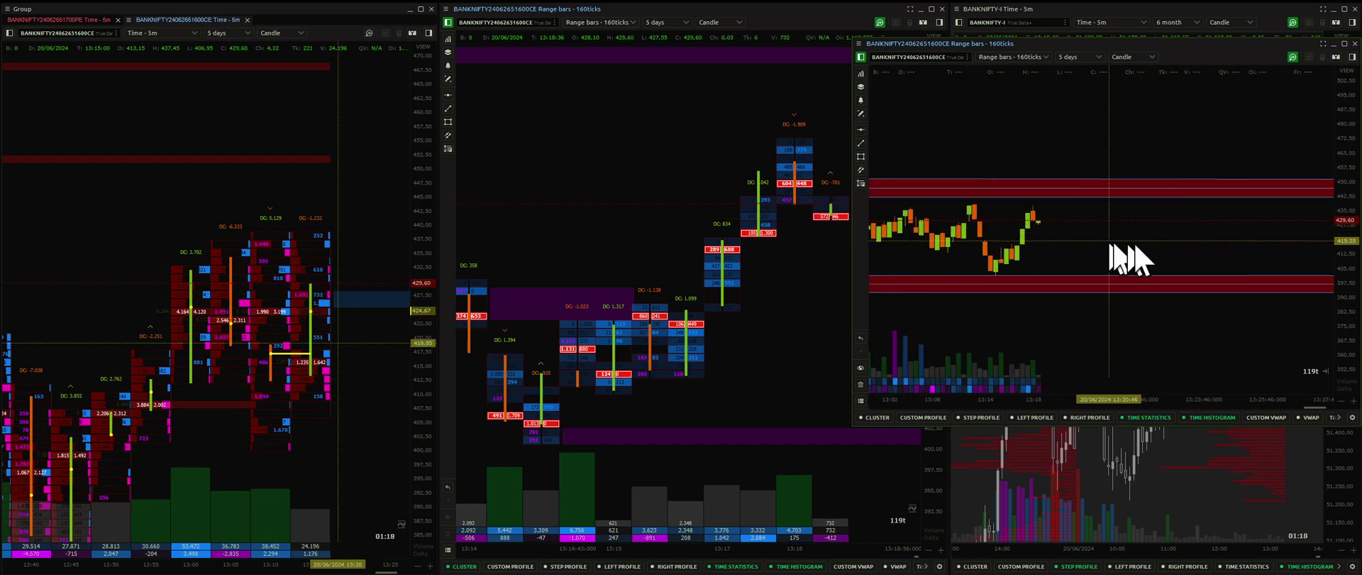
{"action": "left_click_drag", "start_coordinate": [1125, 258], "coordinate": [1222, 259]}
{"action": "left_click_drag", "start_coordinate": [1353, 274], "coordinate": [1344, 223]}
{"action": "scroll", "coordinate": [1298, 274], "scroll_direction": "down", "scroll_amount": 2}
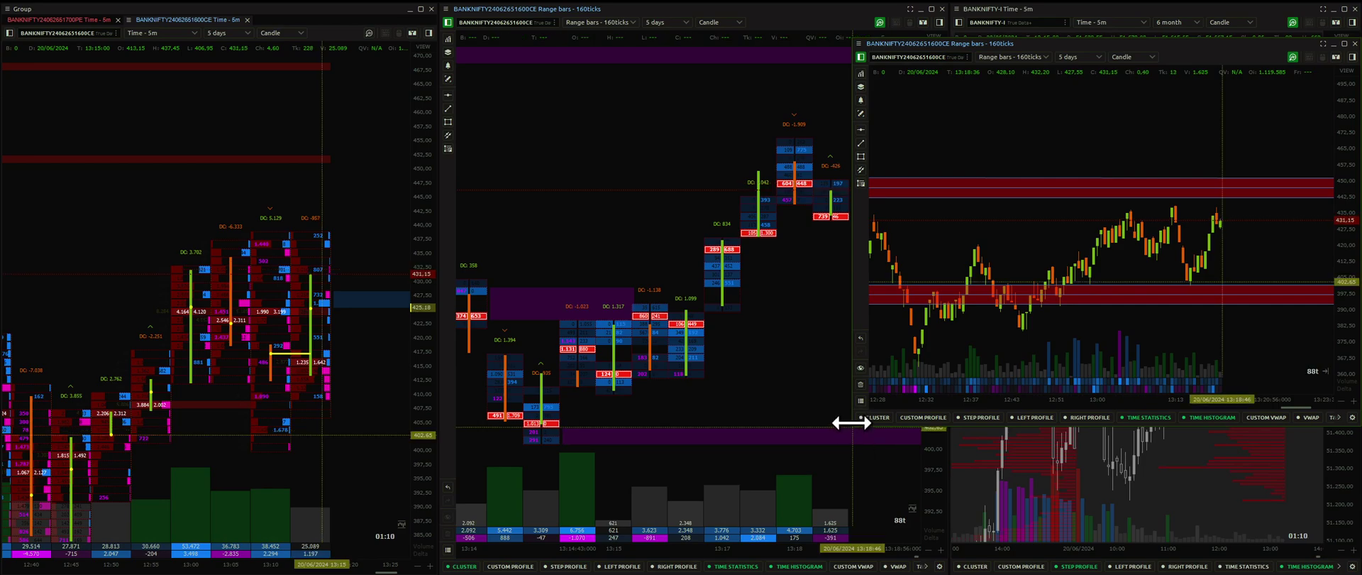
{"action": "left_click_drag", "start_coordinate": [851, 422], "coordinate": [1009, 308]}
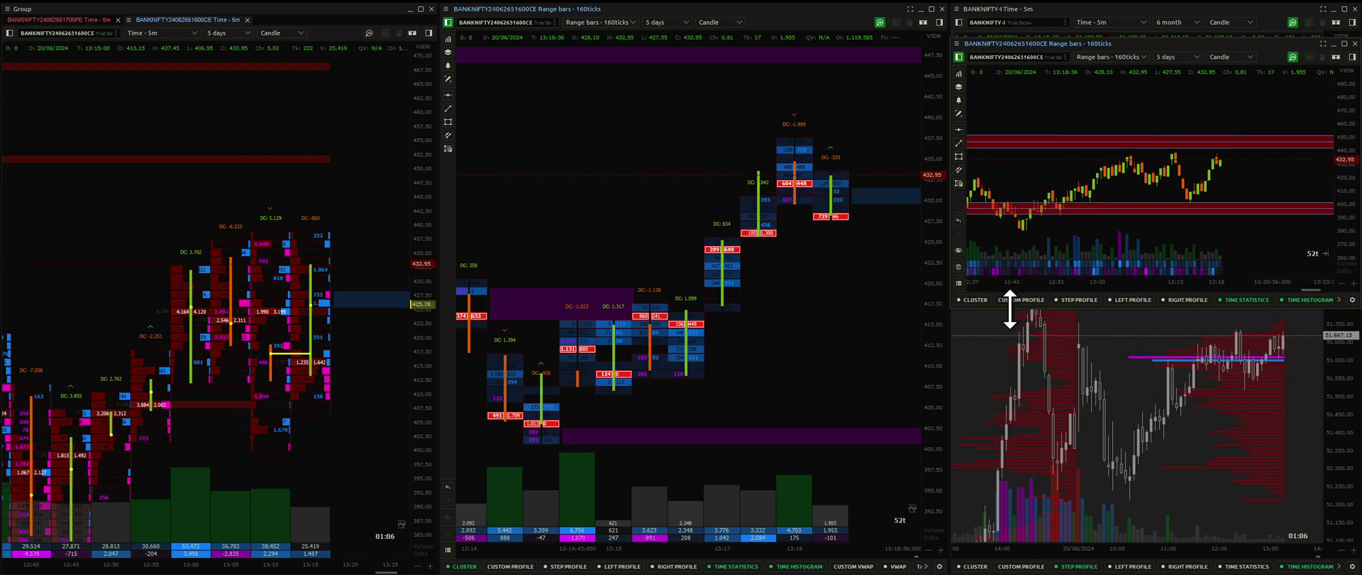
{"action": "left_click_drag", "start_coordinate": [1351, 216], "coordinate": [1320, 216]}
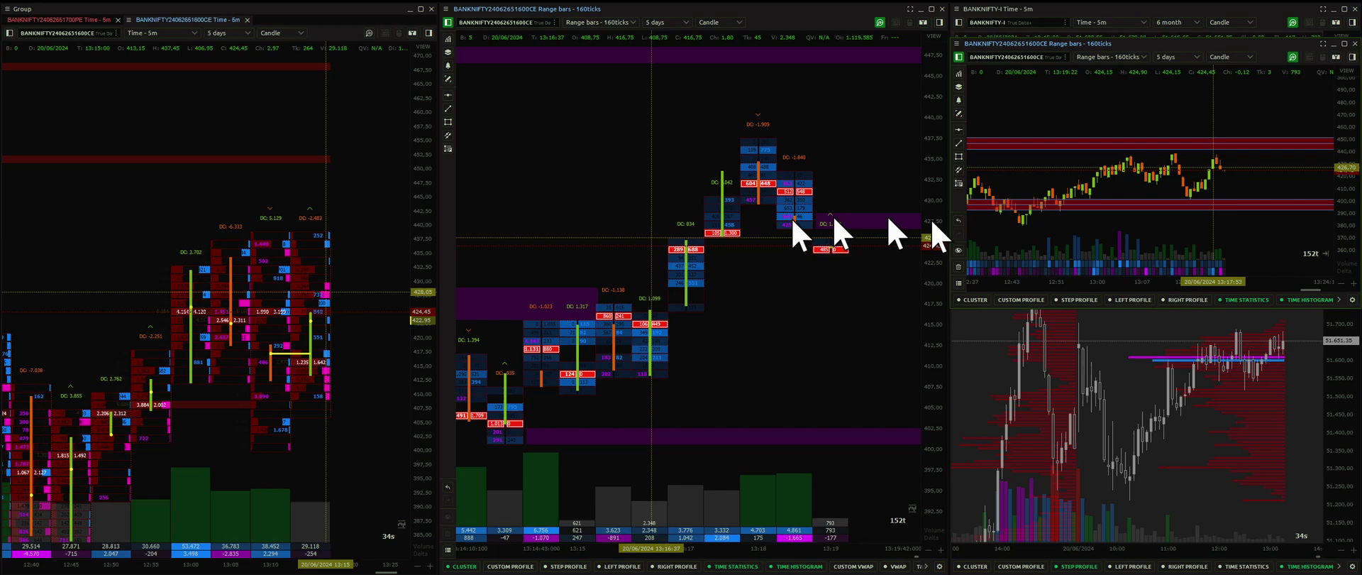
- Stretch the top-right chart's price scale taller and adjust its horizontal zoom
{"action": "left_click_drag", "start_coordinate": [1346, 206], "coordinate": [1338, 146]}
{"action": "scroll", "coordinate": [1088, 167], "scroll_direction": "down", "scroll_amount": 8}
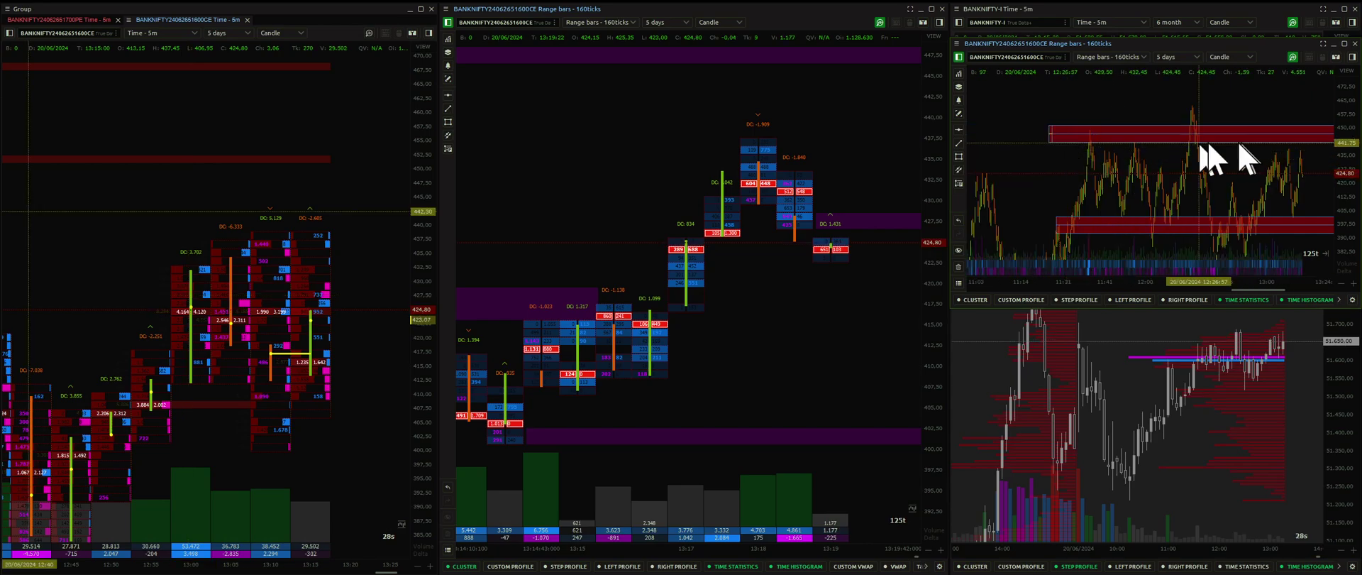
{"action": "scroll", "coordinate": [1242, 181], "scroll_direction": "up", "scroll_amount": 5}
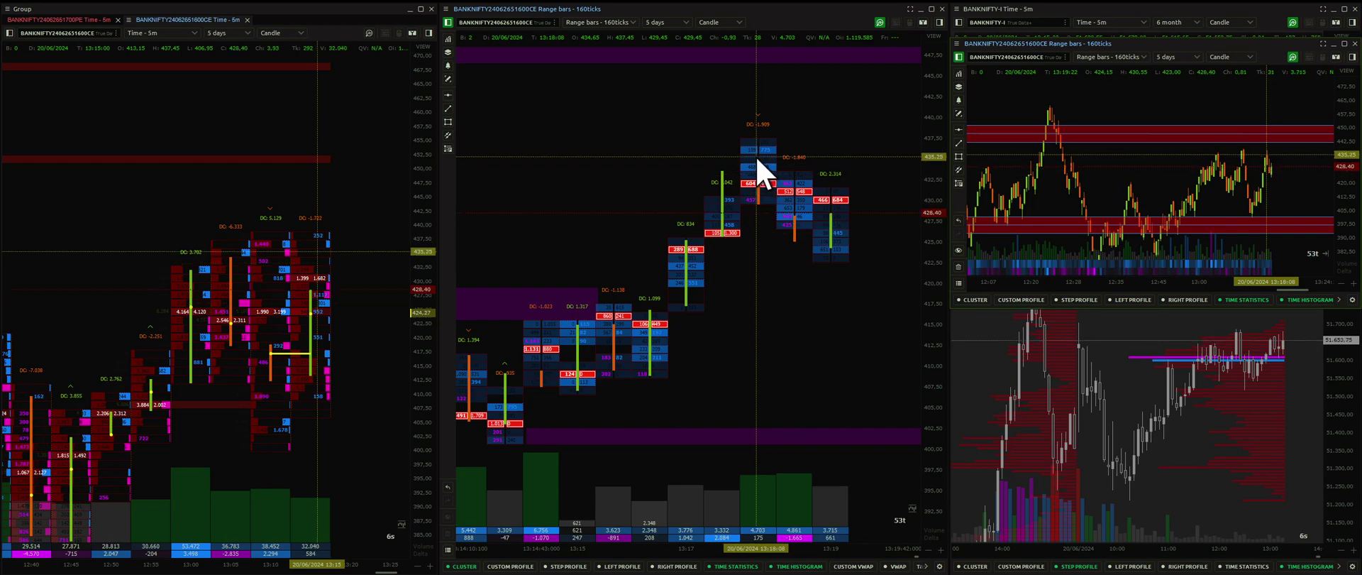
- Draw a red rectangle zone across the consolidation bars on the middle chart
{"action": "scroll", "coordinate": [1117, 167], "scroll_direction": "up", "scroll_amount": 2}
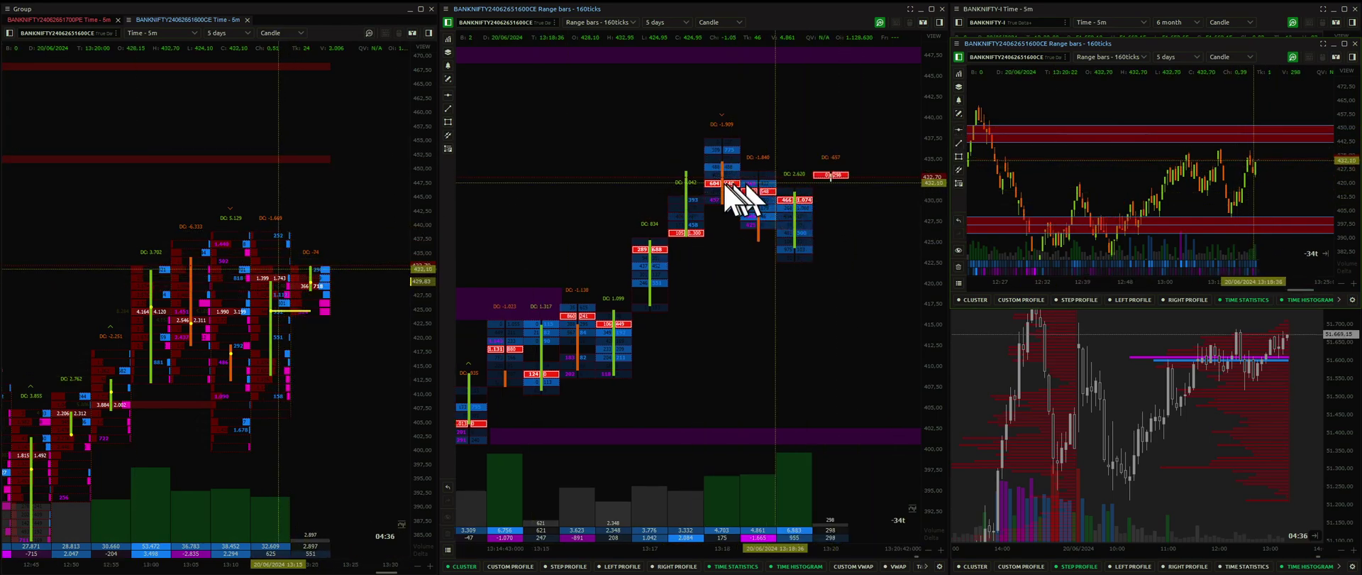
{"action": "left_click", "coordinate": [448, 124]}
{"action": "left_click_drag", "start_coordinate": [621, 184], "coordinate": [622, 208]}
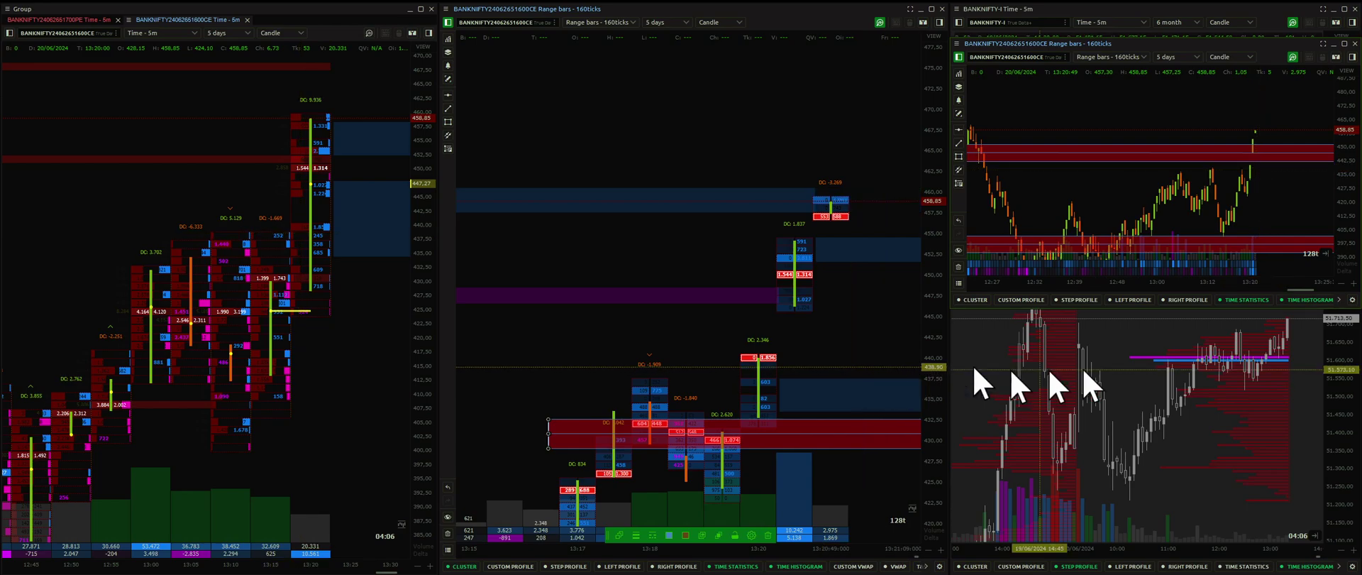
{"action": "left_click", "coordinate": [1093, 391]}
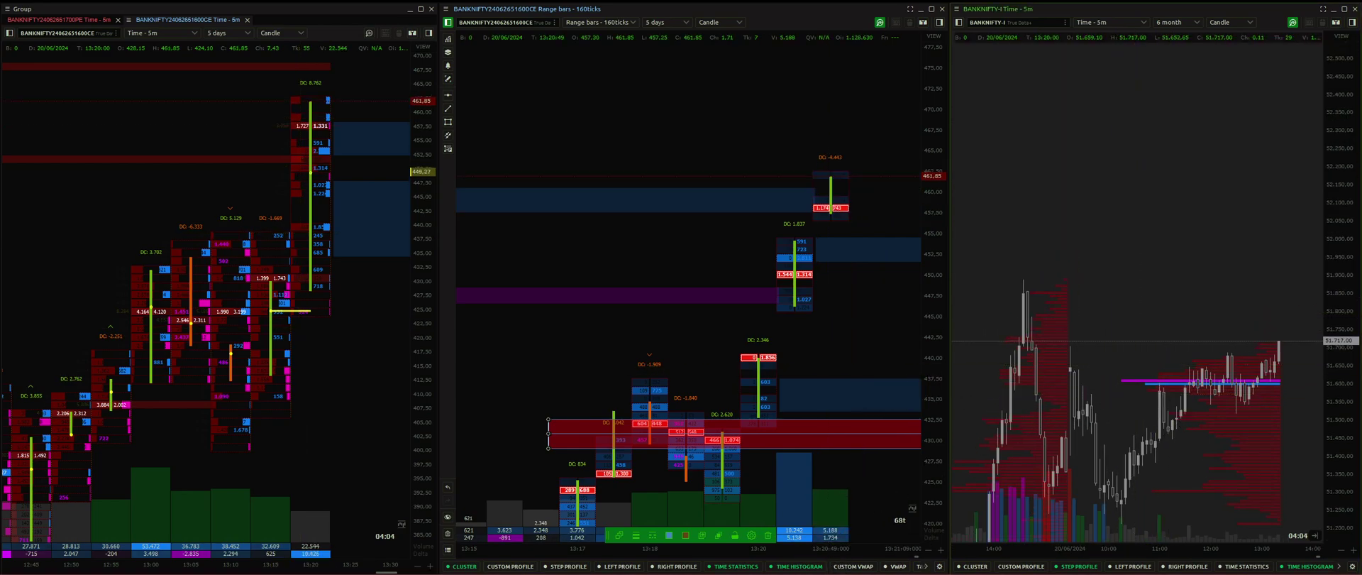
{"action": "mouse_move", "coordinate": [892, 569]}
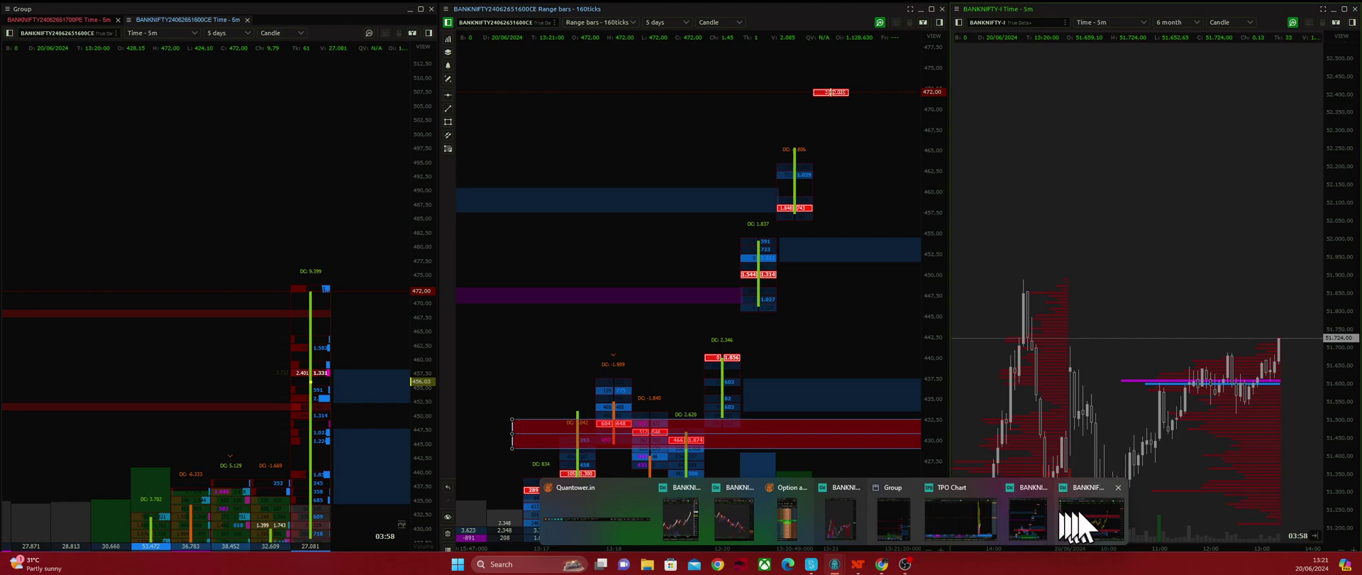
{"action": "left_click", "coordinate": [1071, 522]}
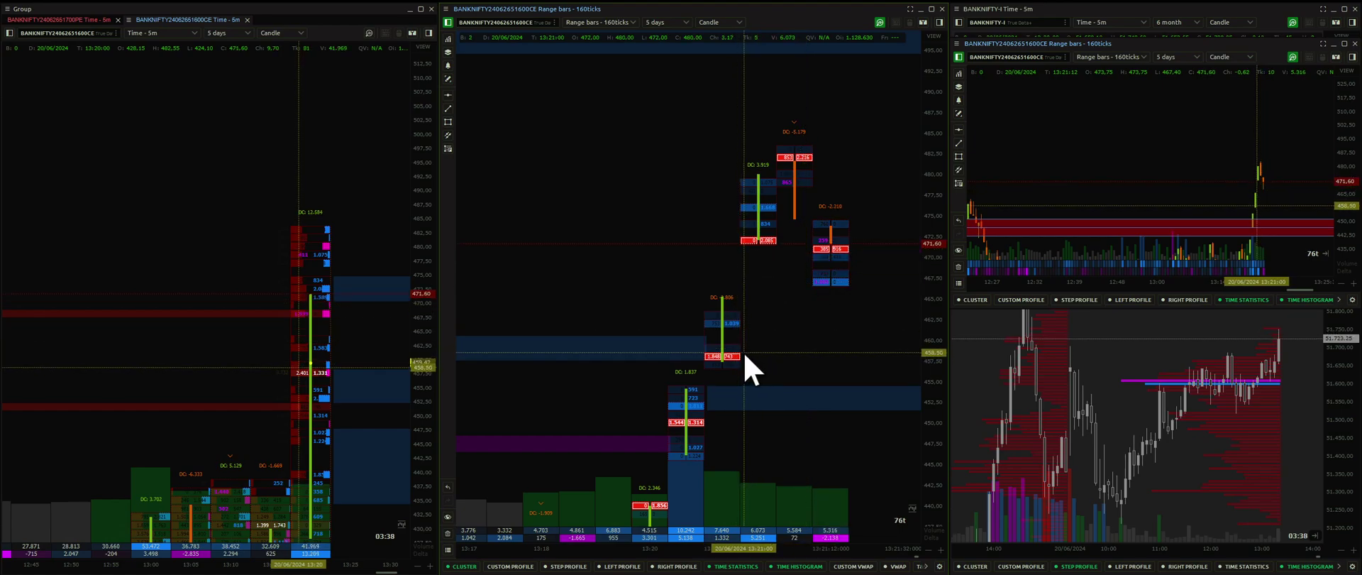
- Place horizontal lines on the middle chart, positioning one at 449.70
{"action": "left_click", "coordinate": [448, 95]}
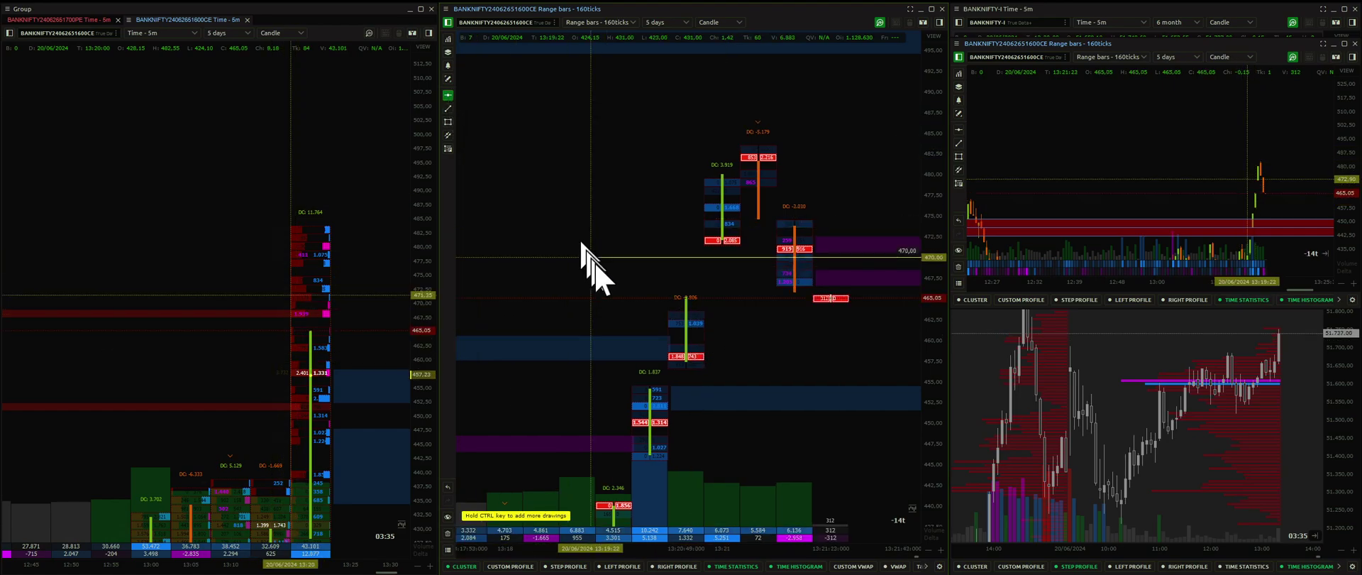
{"action": "left_click", "coordinate": [614, 353]}
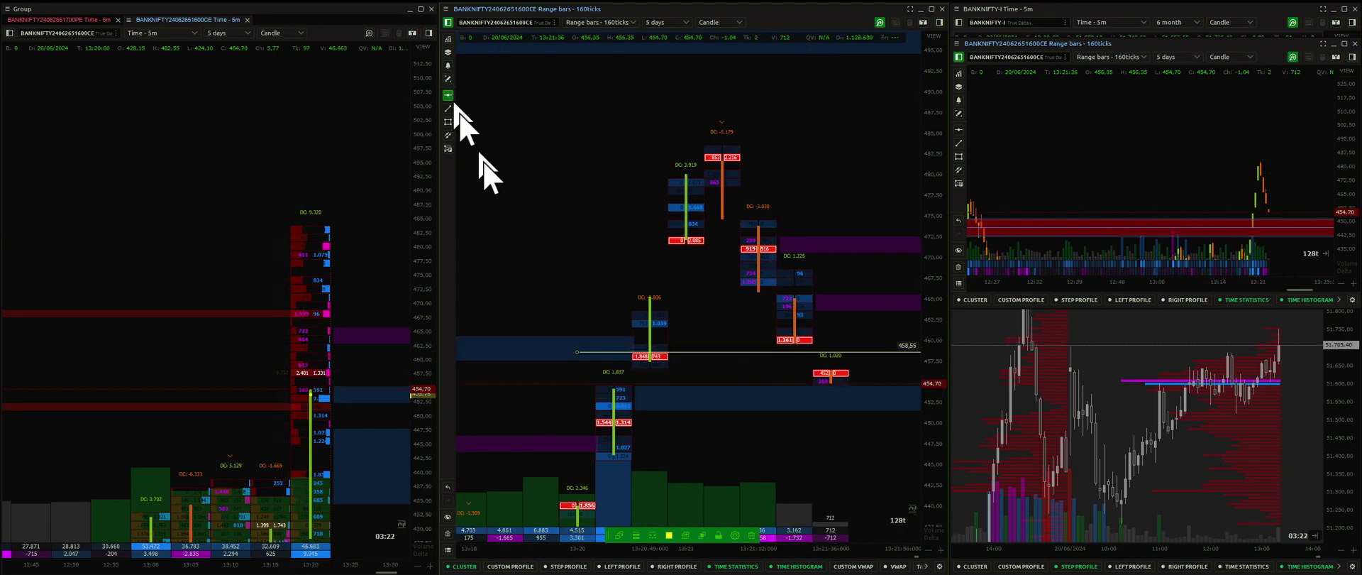
{"action": "left_click", "coordinate": [617, 418]}
{"action": "left_click_drag", "start_coordinate": [619, 422], "coordinate": [621, 426]}
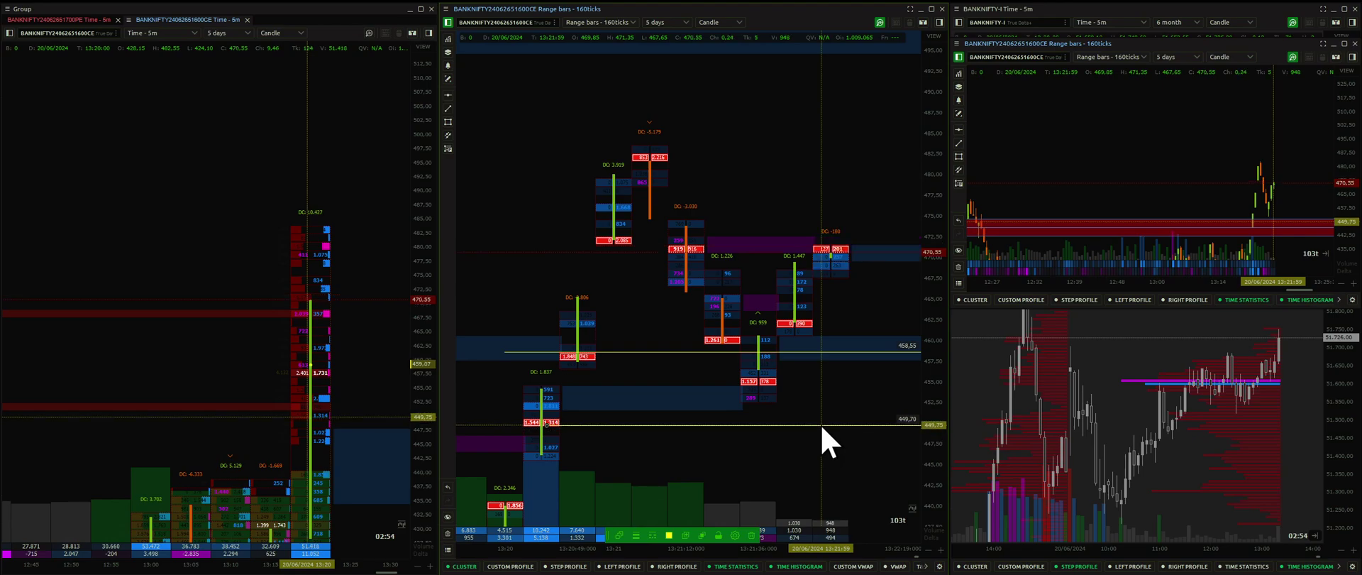
- Add horizontal lines at 464.60, 470.40, 479.90 and 481.75
{"action": "left_click", "coordinate": [447, 95]}
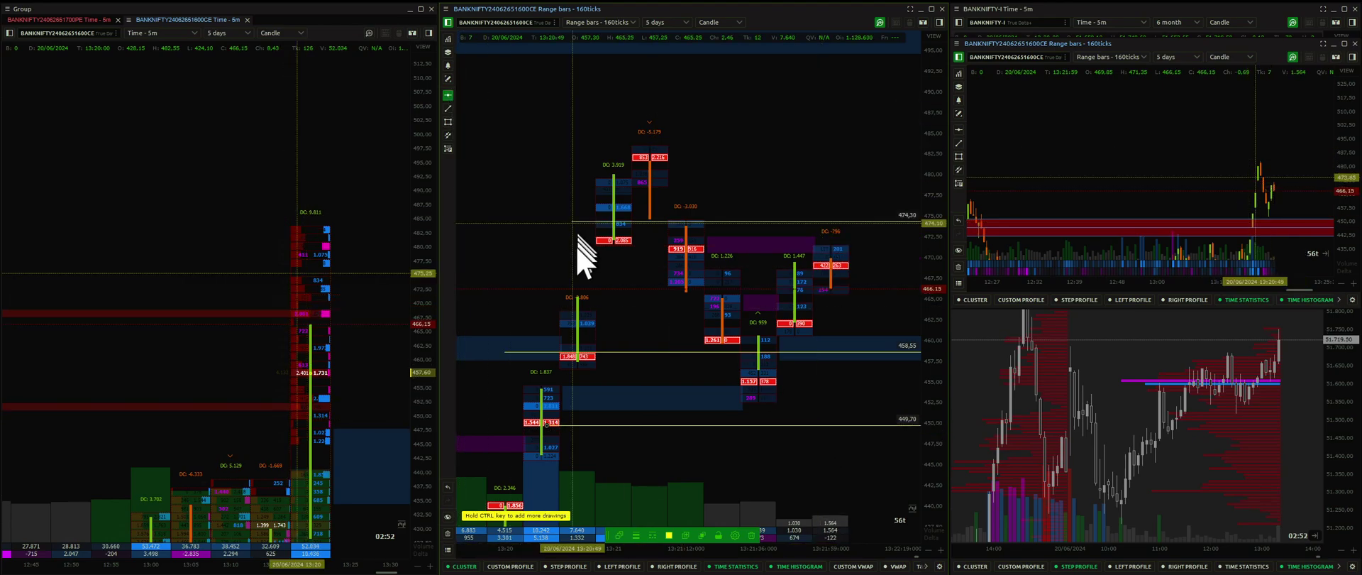
{"action": "left_click", "coordinate": [595, 302]}
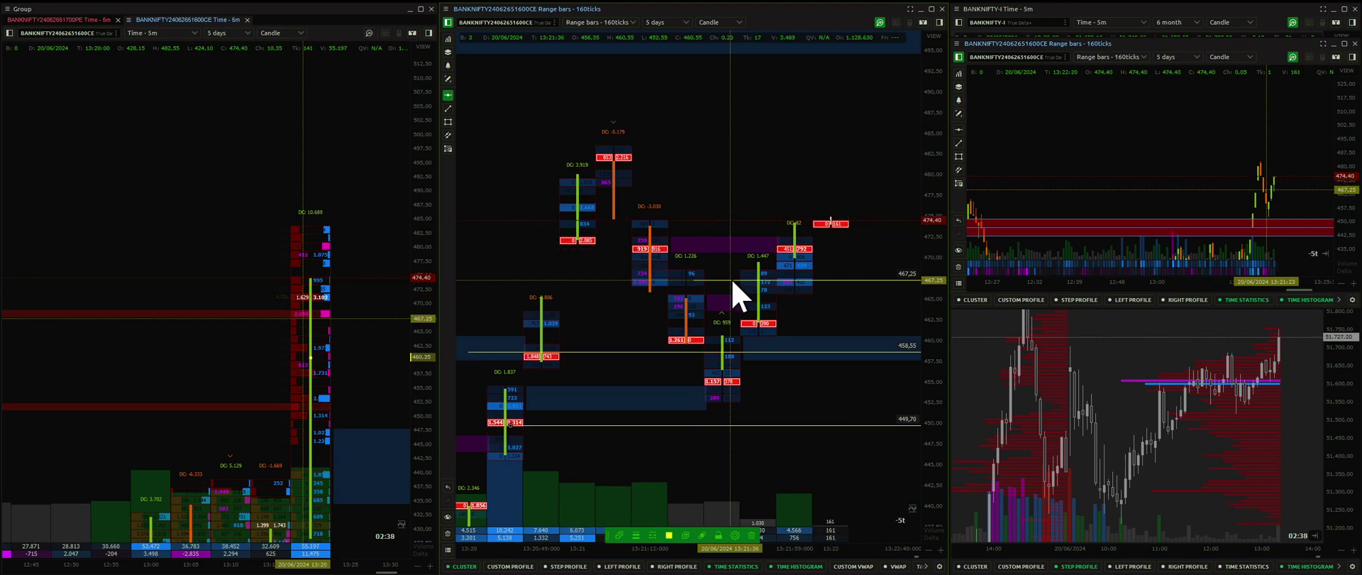
{"action": "left_click", "coordinate": [751, 254]}
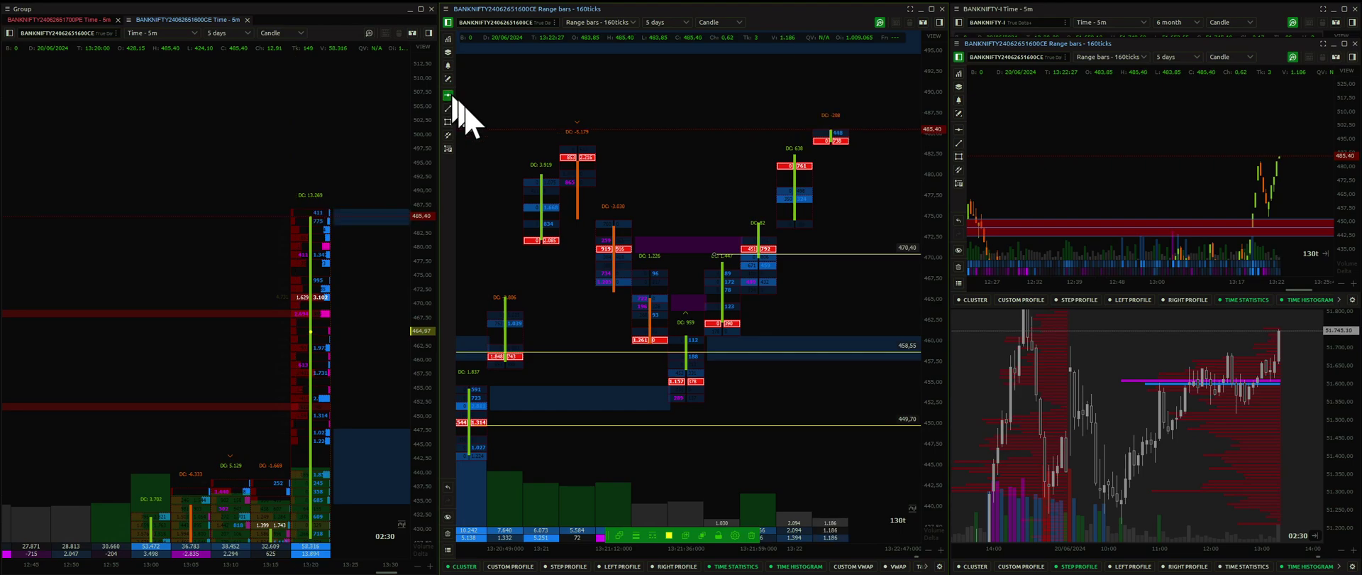
{"action": "left_click", "coordinate": [625, 176]}
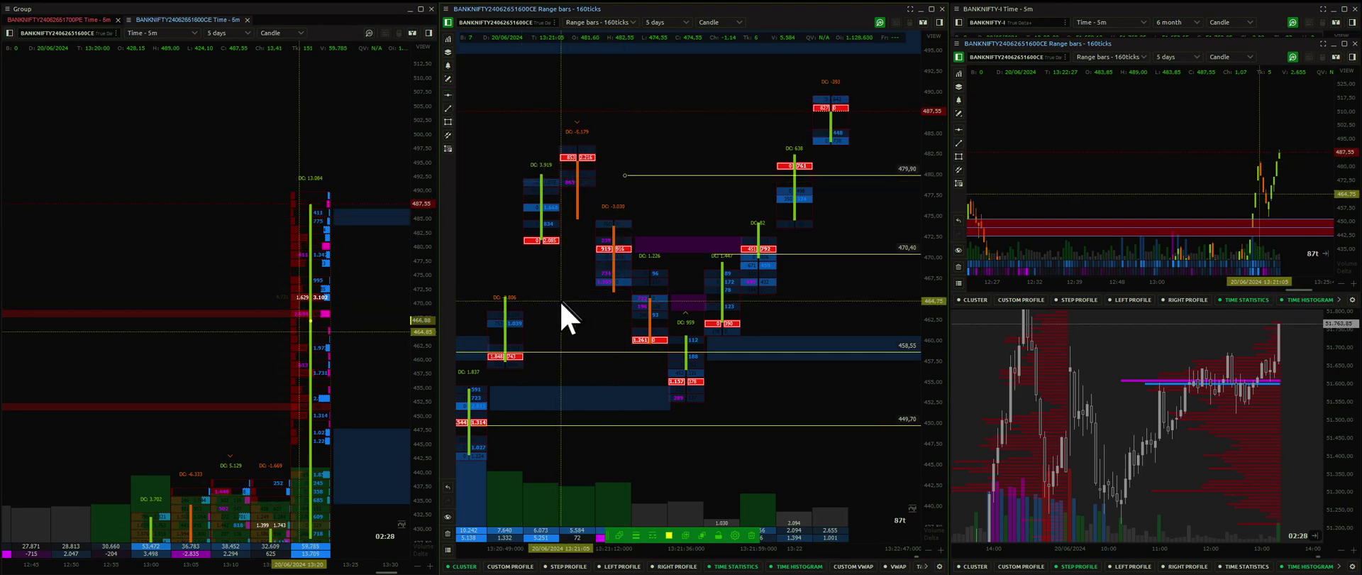
{"action": "left_click", "coordinate": [448, 95]}
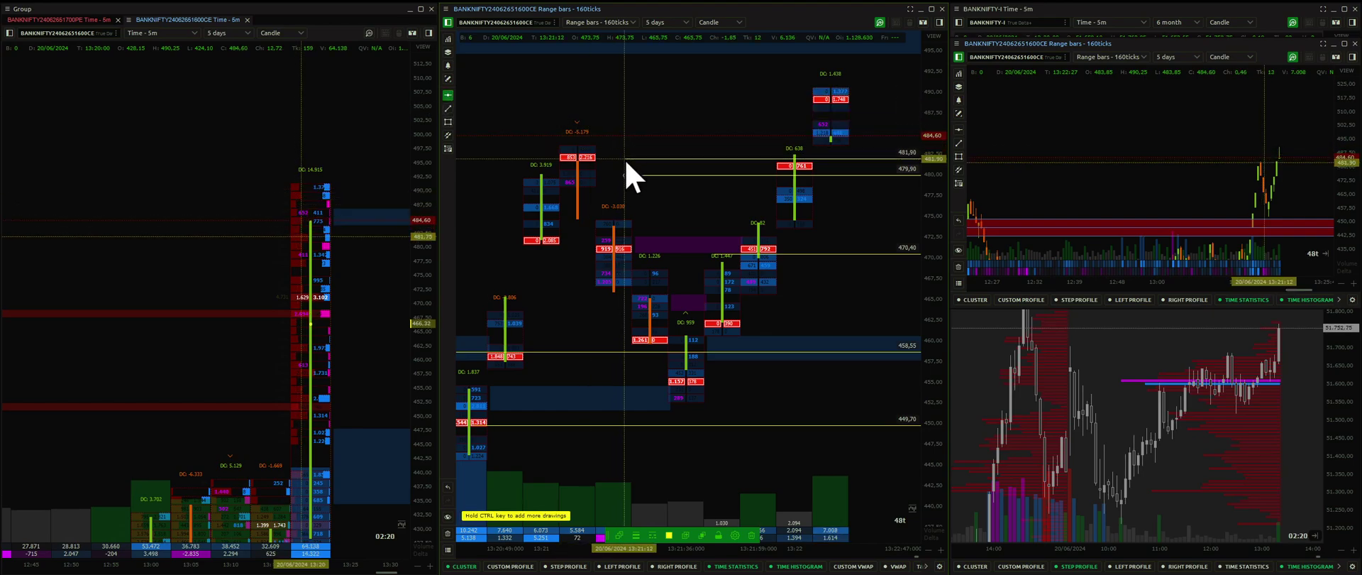
{"action": "left_click", "coordinate": [625, 160]}
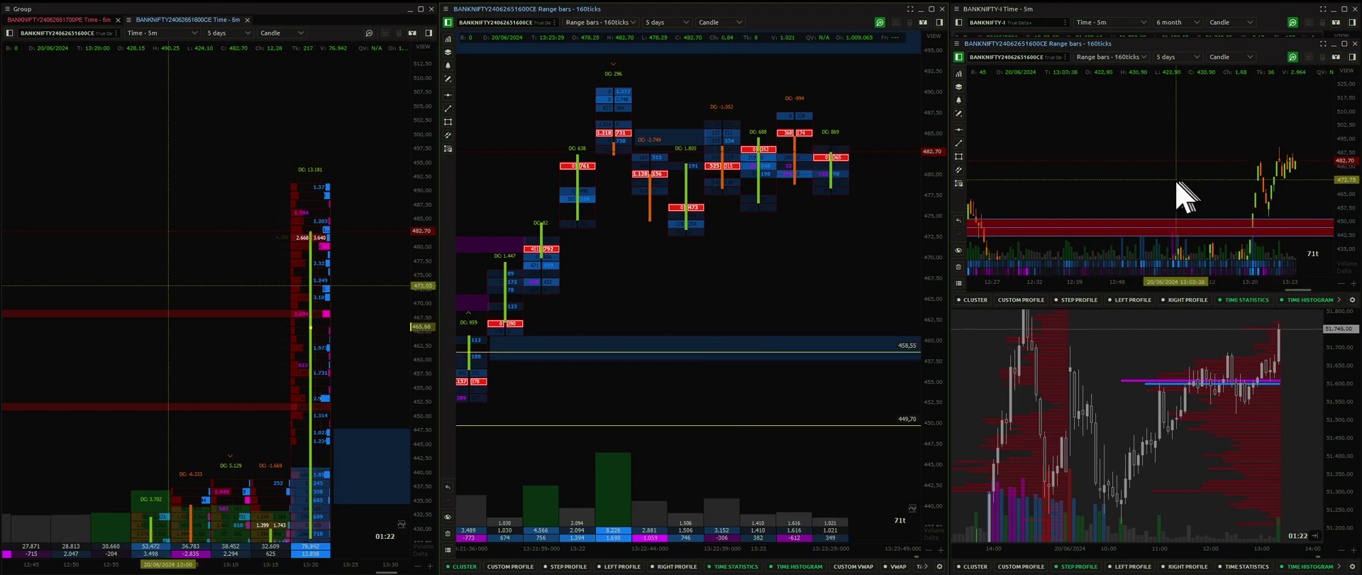
- Pan the top-right chart toward earlier bars around its red zone and adjust zoom
{"action": "scroll", "coordinate": [1172, 150], "scroll_direction": "down", "scroll_amount": 3}
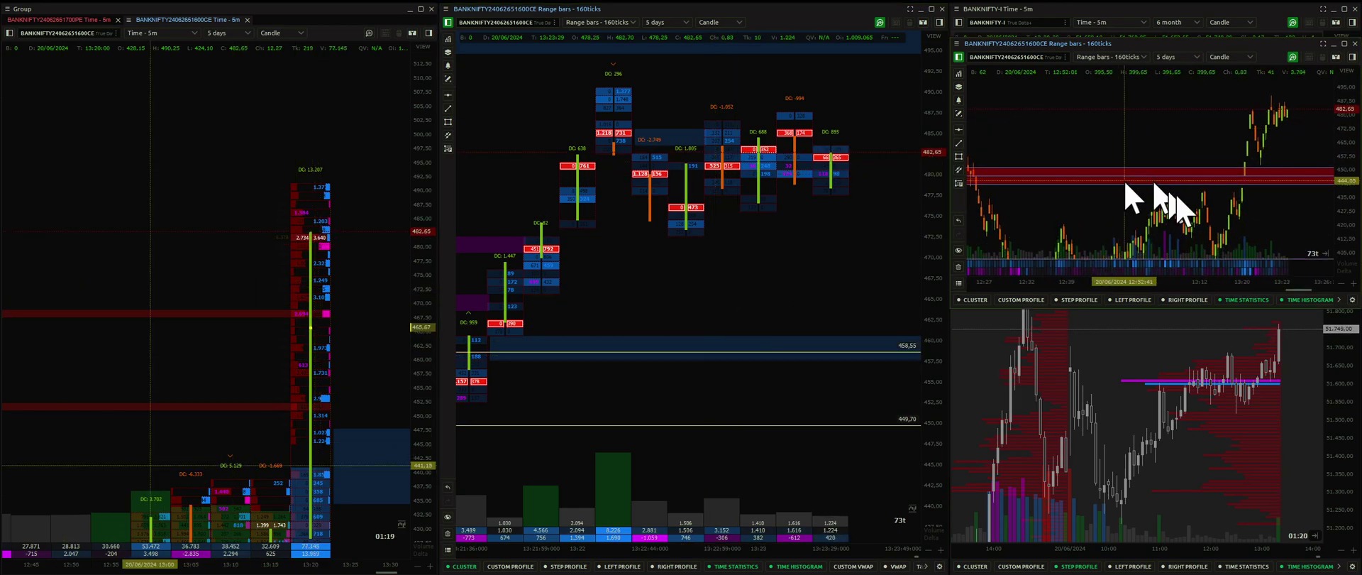
{"action": "left_click_drag", "start_coordinate": [1262, 221], "coordinate": [1248, 219]}
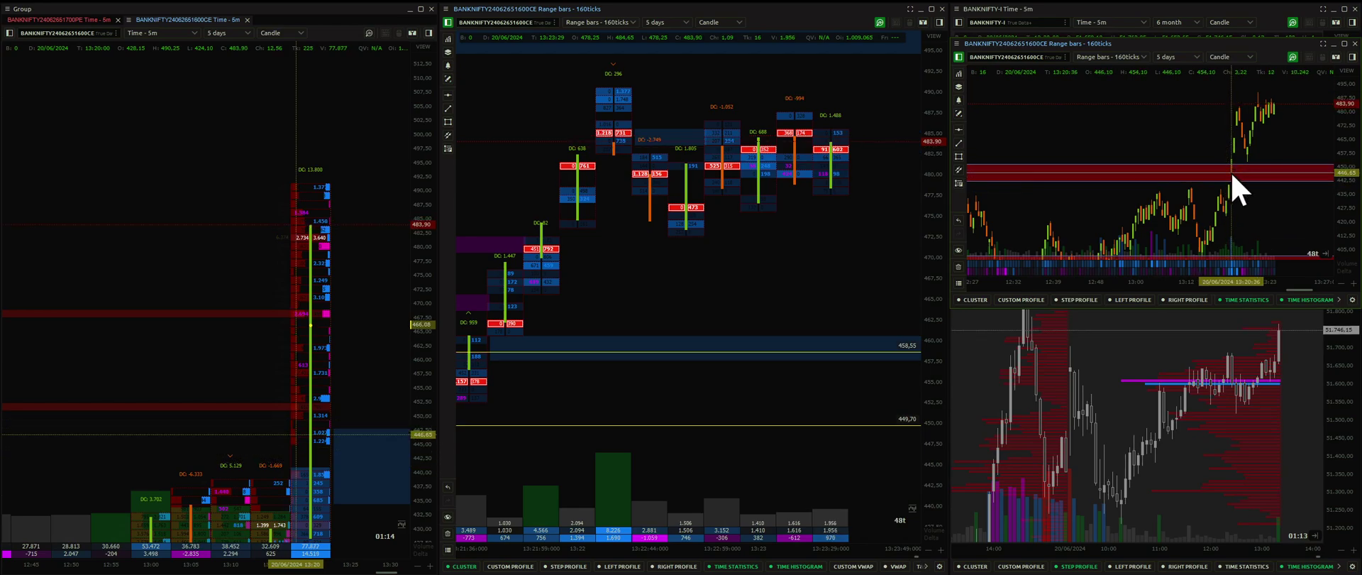
{"action": "scroll", "coordinate": [1234, 204], "scroll_direction": "down", "scroll_amount": 4}
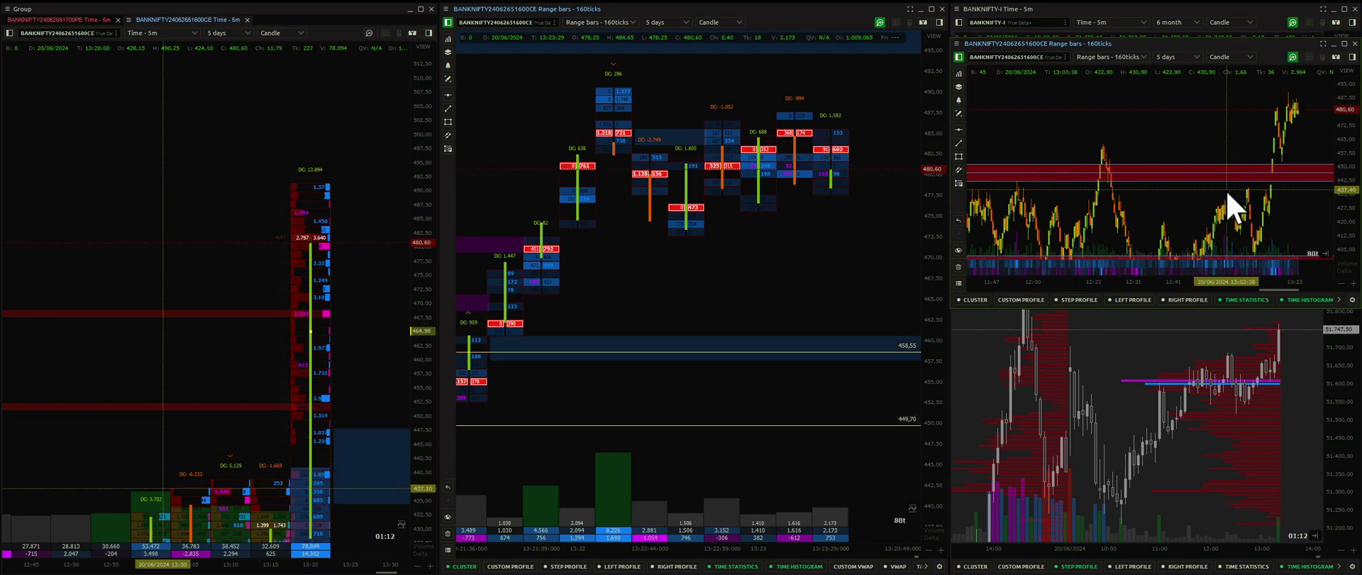
{"action": "scroll", "coordinate": [1187, 190], "scroll_direction": "up", "scroll_amount": 3}
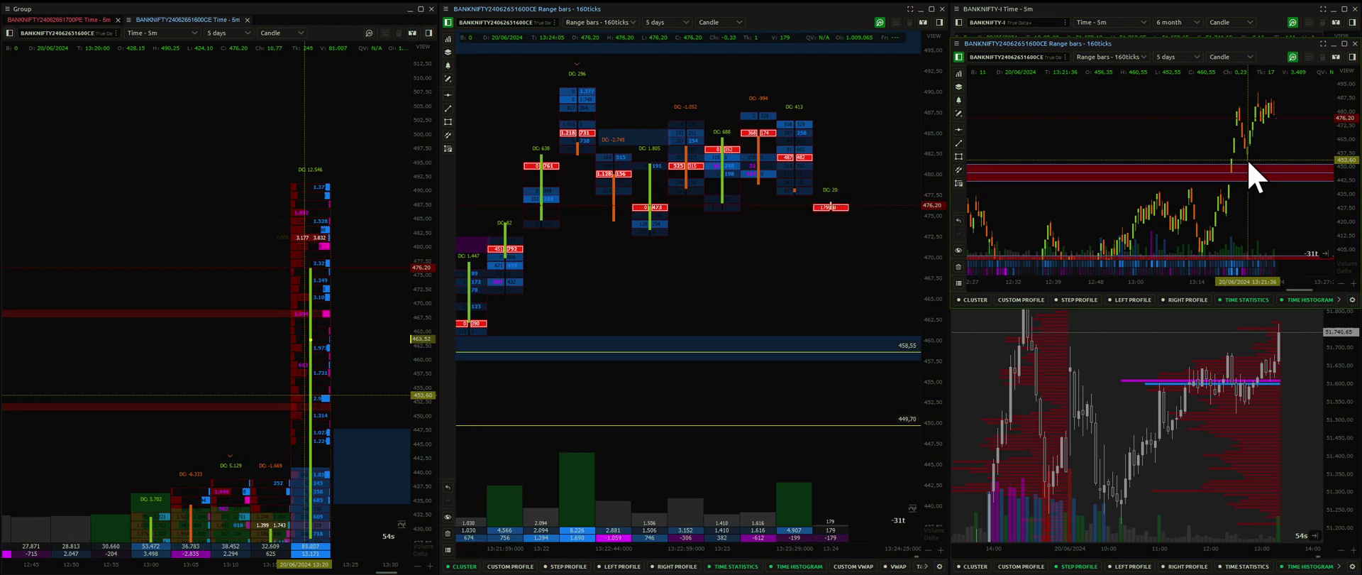
- Zoom the middle and left charts and pan so recent bars and 458.55 fill the view
{"action": "scroll", "coordinate": [730, 255], "scroll_direction": "down", "scroll_amount": 1}
{"action": "scroll", "coordinate": [723, 258], "scroll_direction": "down", "scroll_amount": 3}
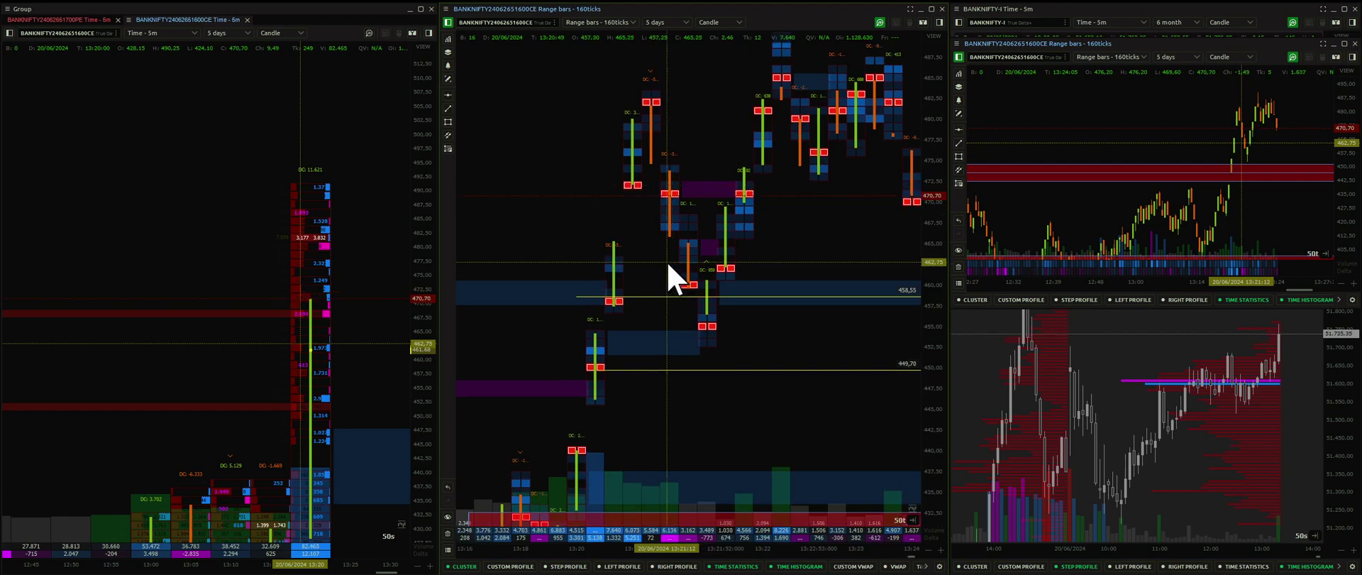
{"action": "scroll", "coordinate": [642, 327], "scroll_direction": "up", "scroll_amount": 2}
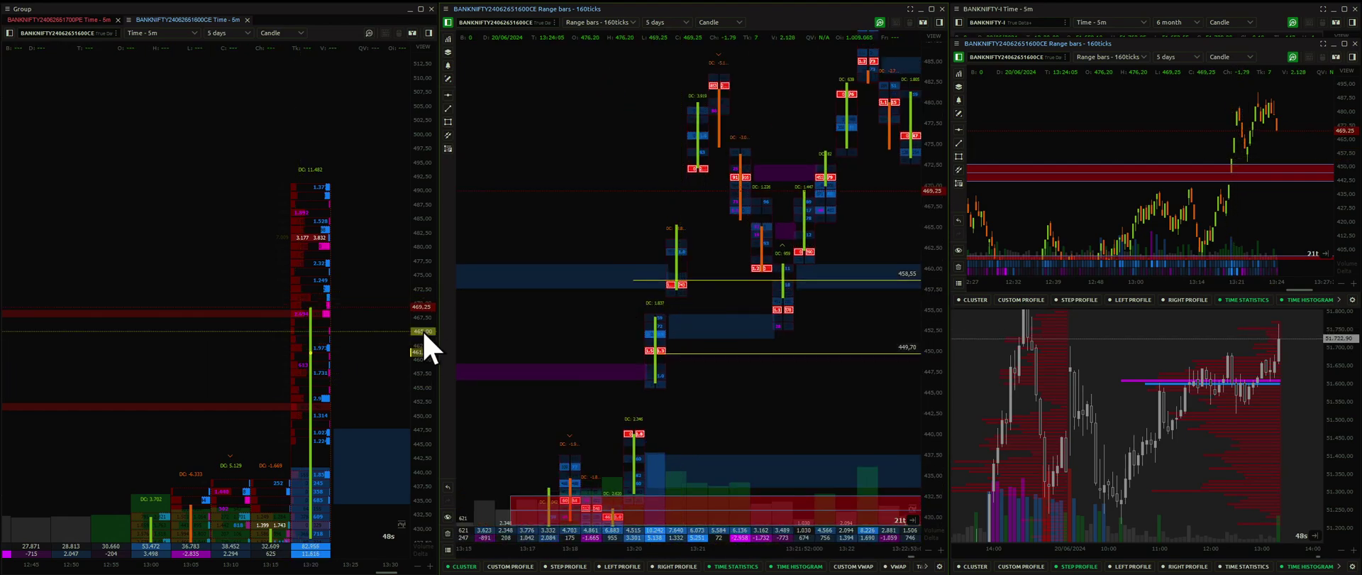
{"action": "scroll", "coordinate": [319, 379], "scroll_direction": "up", "scroll_amount": 1}
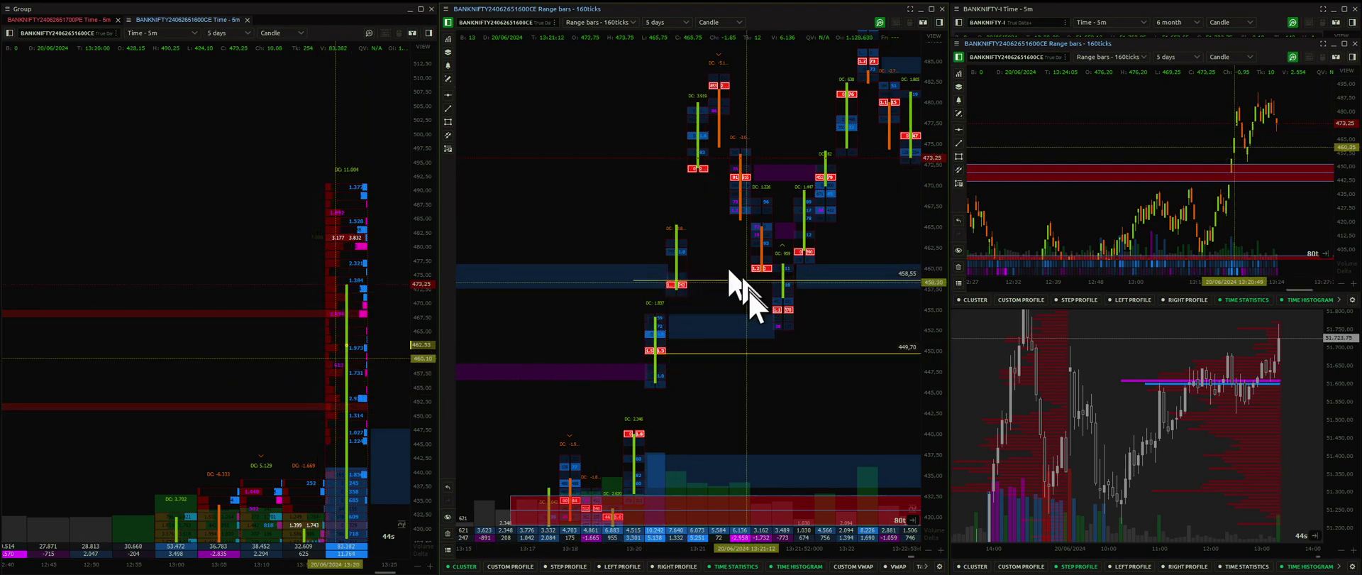
{"action": "scroll", "coordinate": [652, 346], "scroll_direction": "down", "scroll_amount": 1}
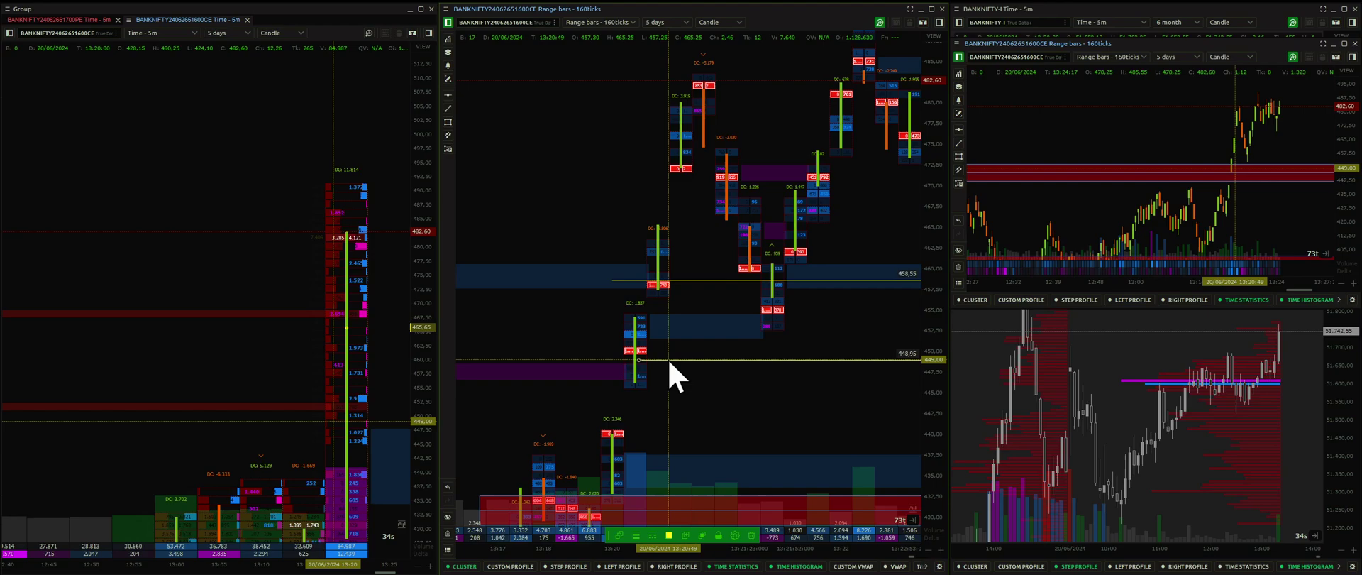
{"action": "scroll", "coordinate": [674, 394], "scroll_direction": "up", "scroll_amount": 2}
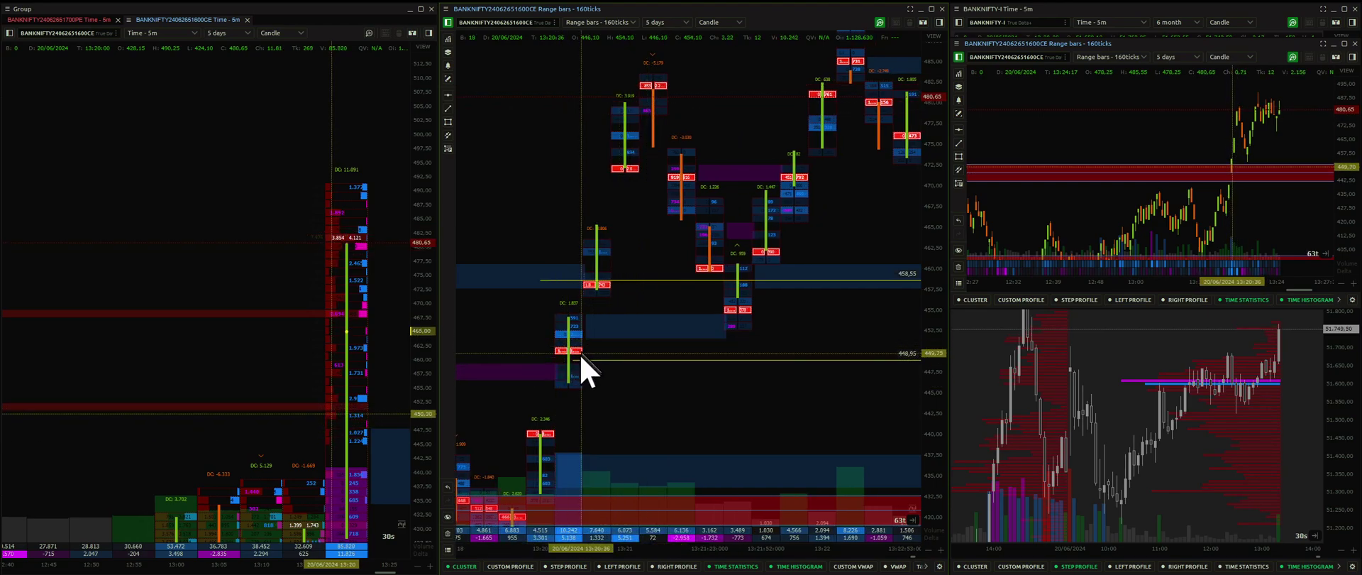
{"action": "left_click_drag", "start_coordinate": [573, 365], "coordinate": [641, 369]}
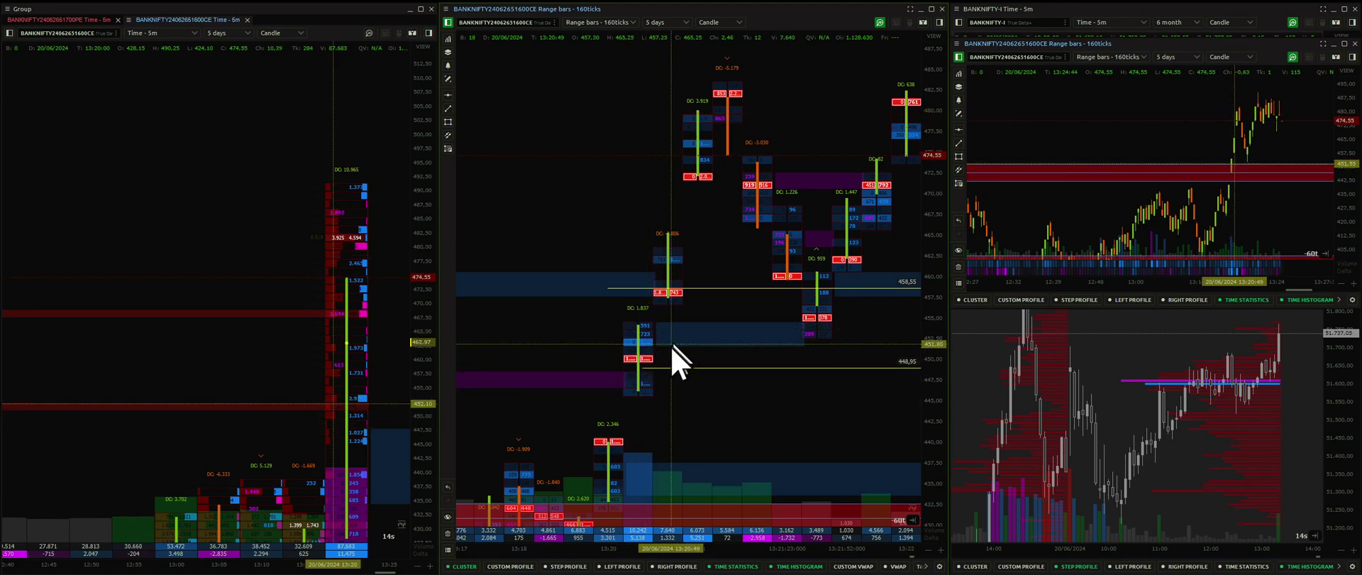
{"action": "scroll", "coordinate": [700, 397], "scroll_direction": "up", "scroll_amount": 3}
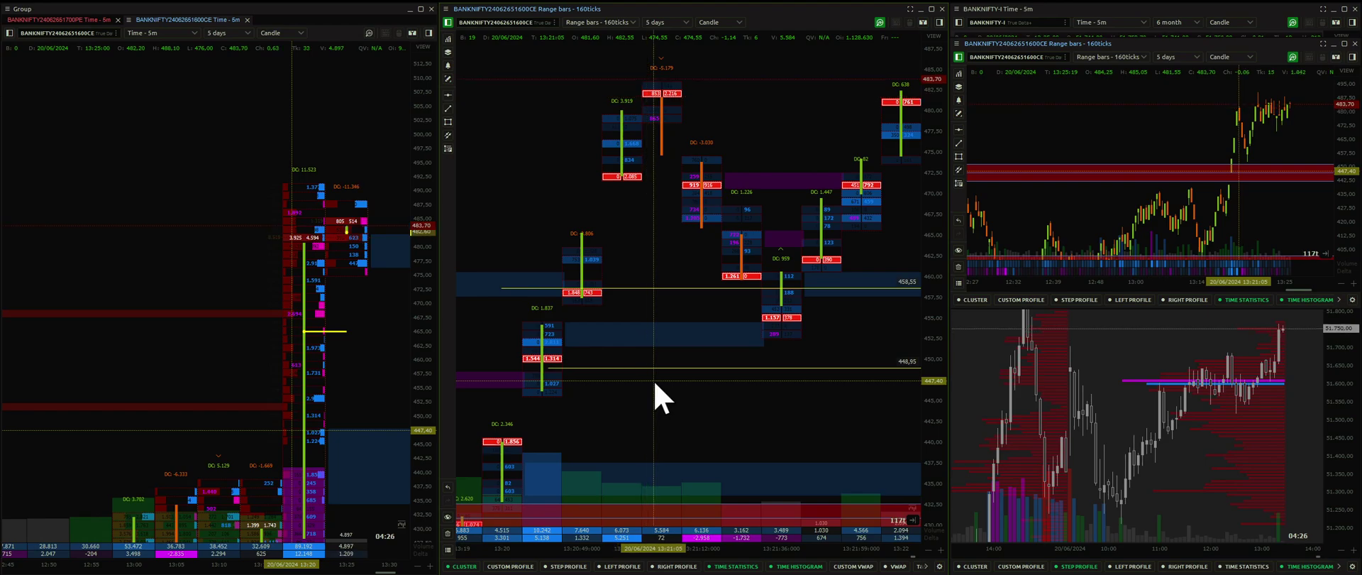
- Recentre the middle chart on the latest bars and pick the Rectangle drawing tool
{"action": "left_click_drag", "start_coordinate": [654, 397], "coordinate": [553, 426]}
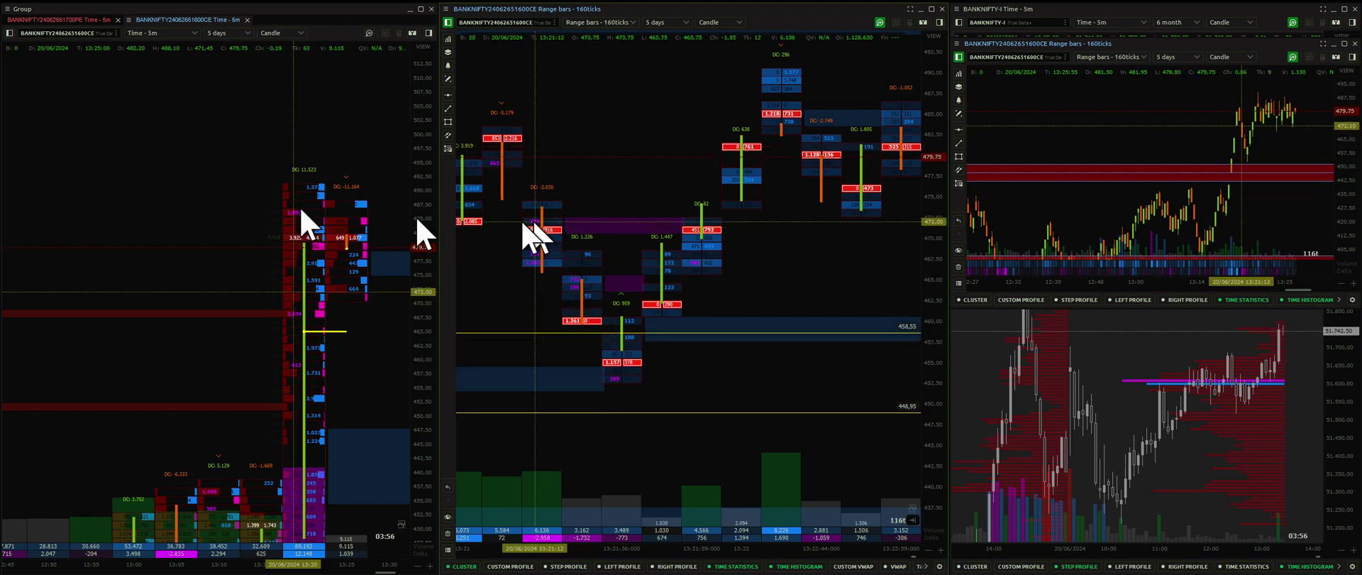
{"action": "left_click", "coordinate": [447, 122]}
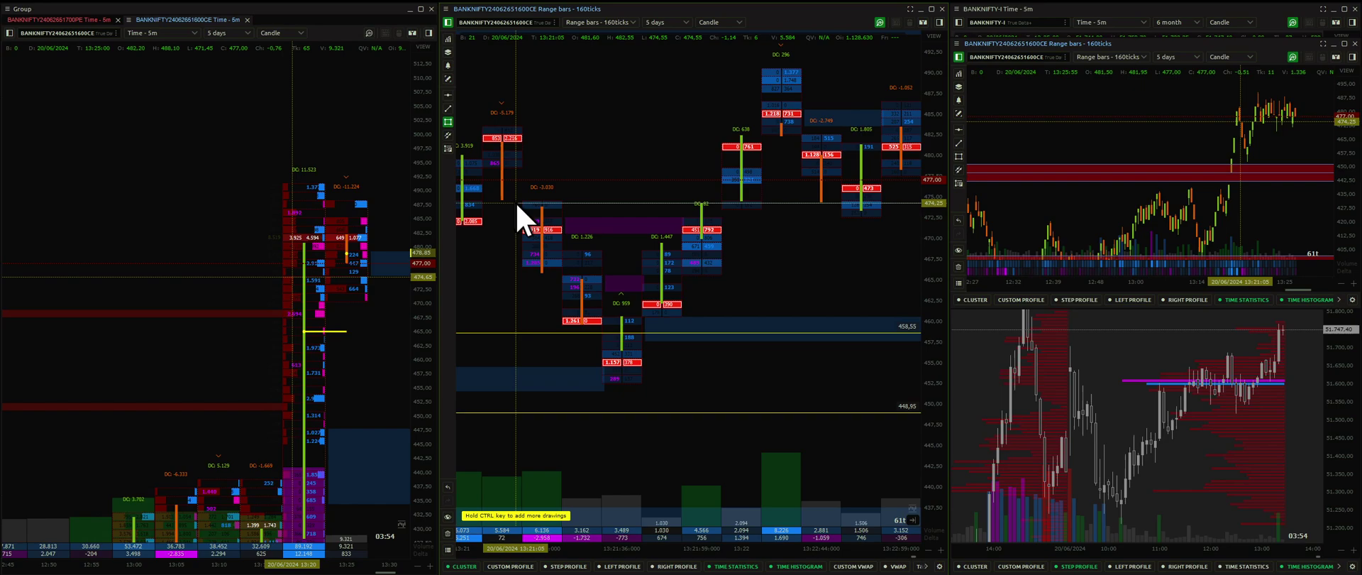
{"action": "left_click", "coordinate": [476, 122]}
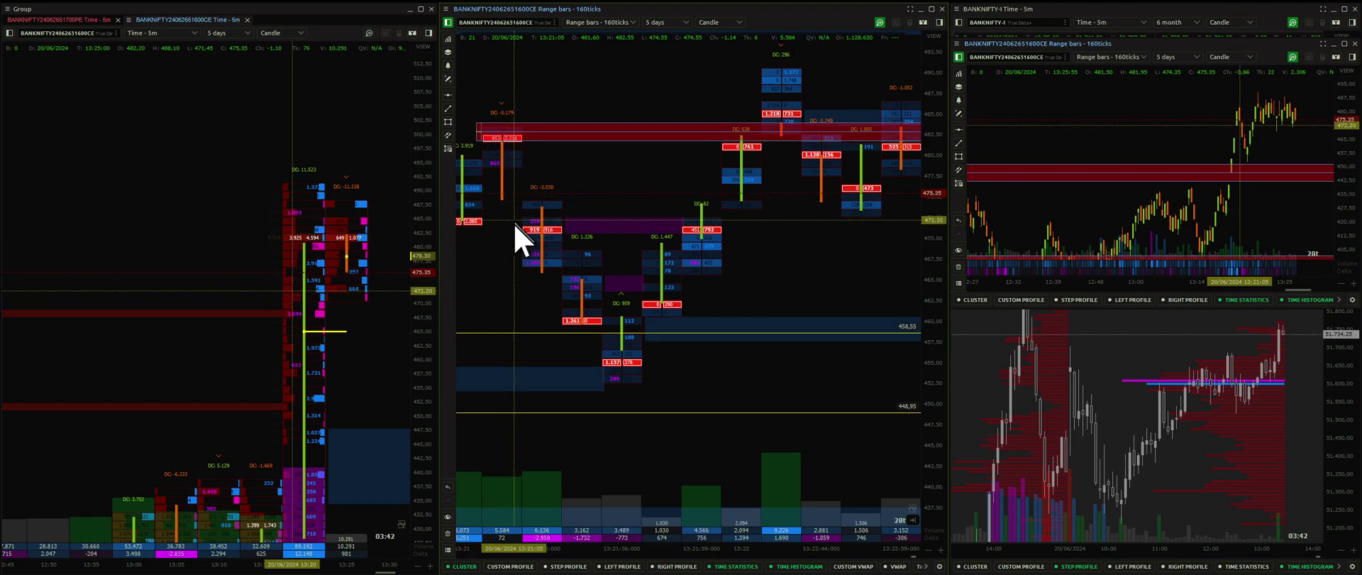
- Stretch a zone across the recent highs, then pan the middle chart to its newer bars
{"action": "left_click", "coordinate": [447, 121]}
{"action": "left_click_drag", "start_coordinate": [518, 229], "coordinate": [522, 242]}
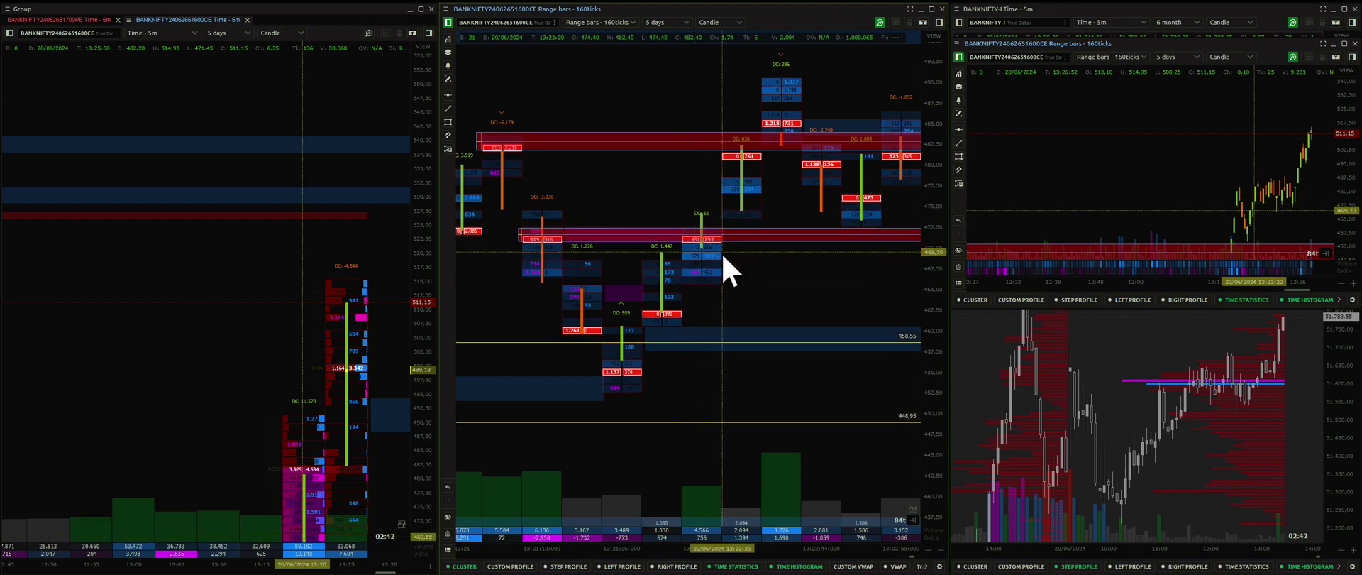
{"action": "left_click_drag", "start_coordinate": [837, 268], "coordinate": [722, 285]}
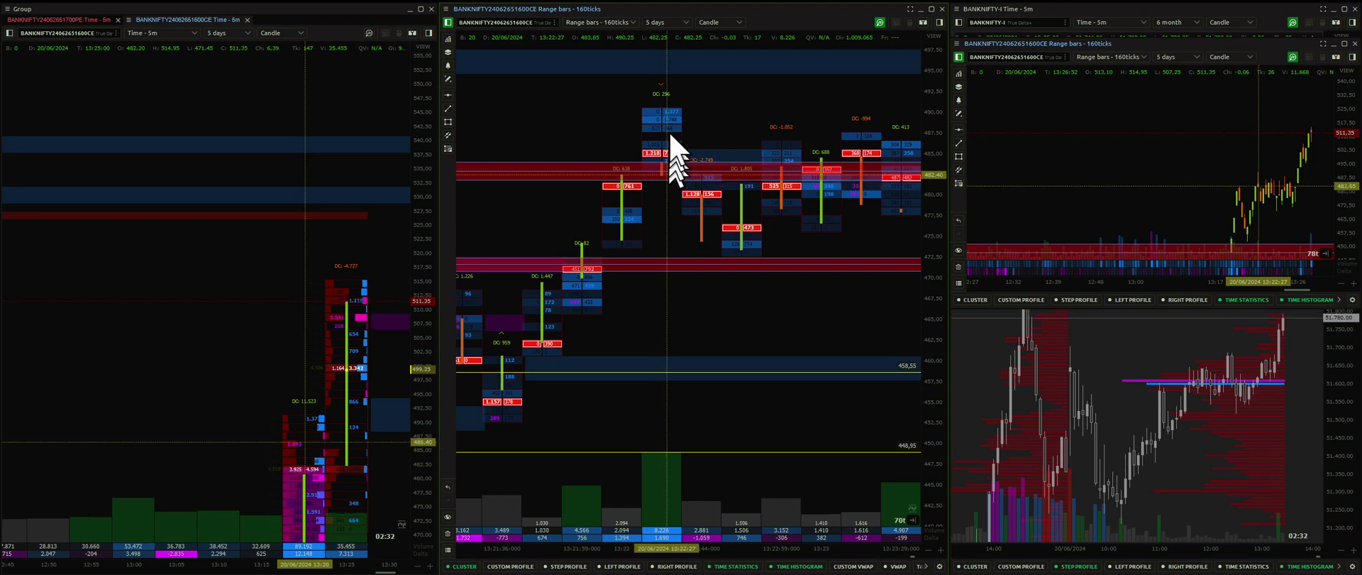
- Browse the middle range-bar chart between newer and older bars, zooming in and out
{"action": "left_click_drag", "start_coordinate": [786, 307], "coordinate": [542, 305]}
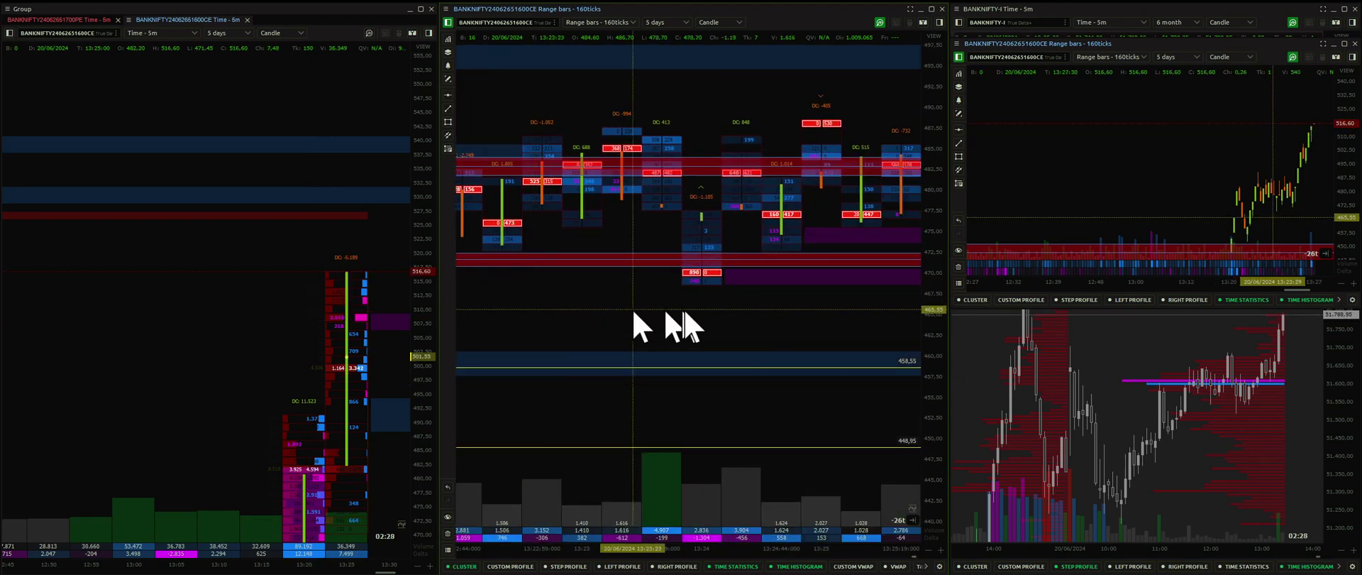
{"action": "left_click_drag", "start_coordinate": [642, 317], "coordinate": [517, 319]}
{"action": "left_click_drag", "start_coordinate": [621, 320], "coordinate": [702, 323]}
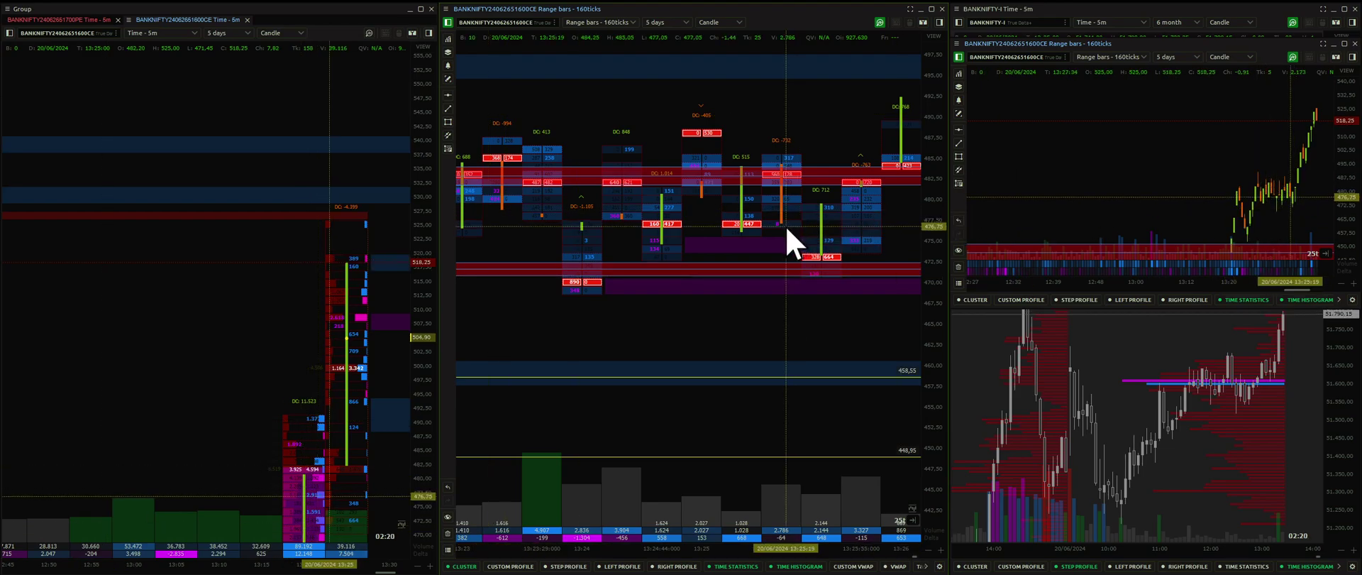
{"action": "scroll", "coordinate": [625, 334], "scroll_direction": "up", "scroll_amount": 6}
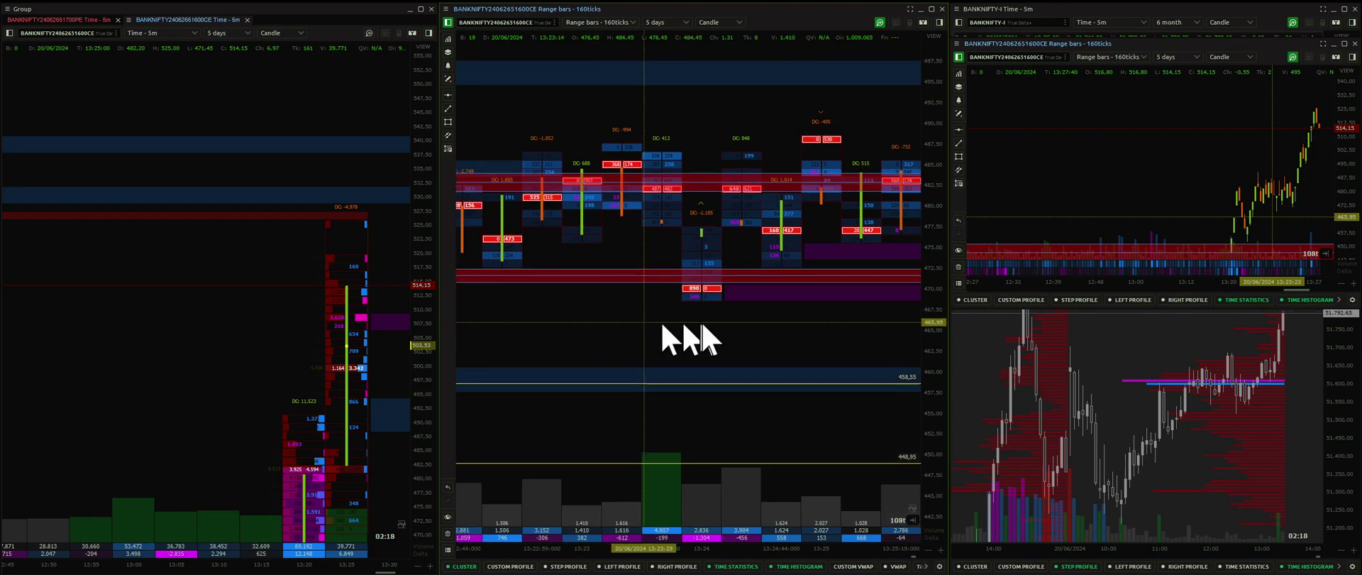
{"action": "scroll", "coordinate": [671, 335], "scroll_direction": "up", "scroll_amount": 2}
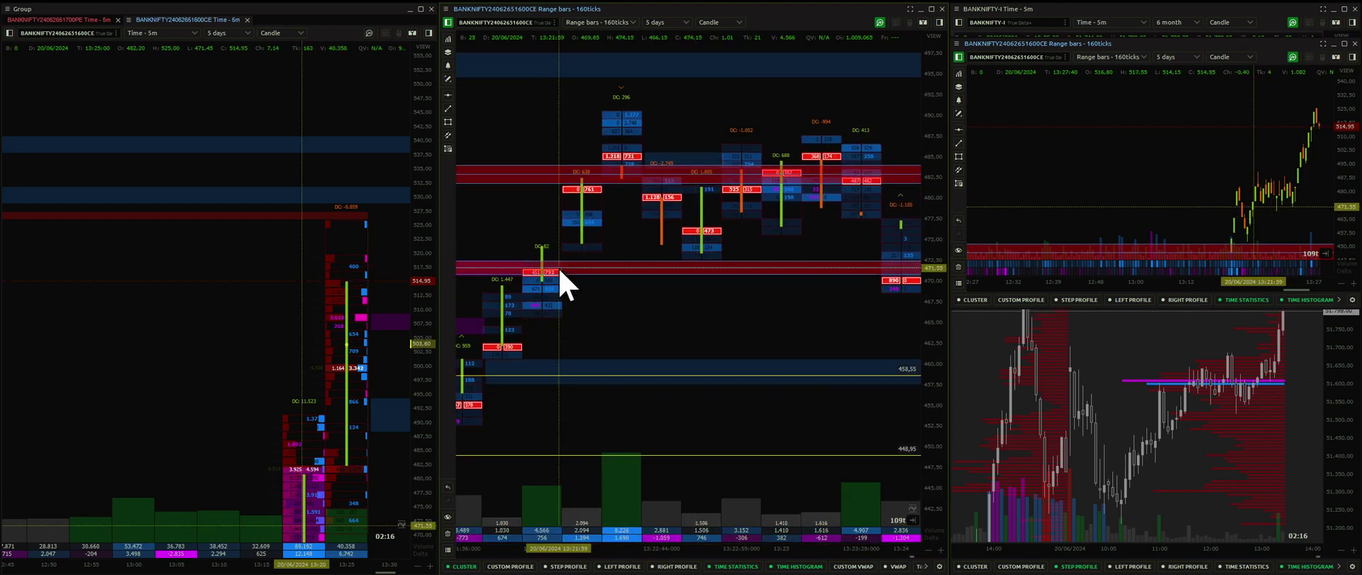
{"action": "scroll", "coordinate": [554, 277], "scroll_direction": "down", "scroll_amount": 5}
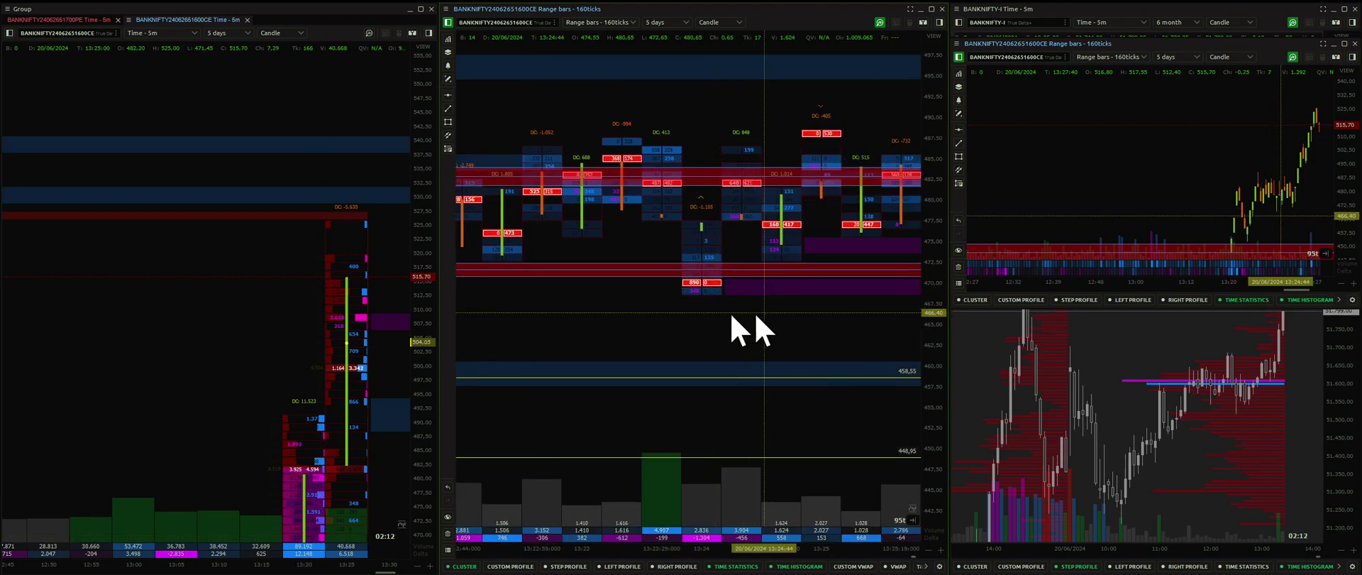
{"action": "scroll", "coordinate": [757, 317], "scroll_direction": "down", "scroll_amount": 5}
{"action": "scroll", "coordinate": [744, 337], "scroll_direction": "down", "scroll_amount": 1}
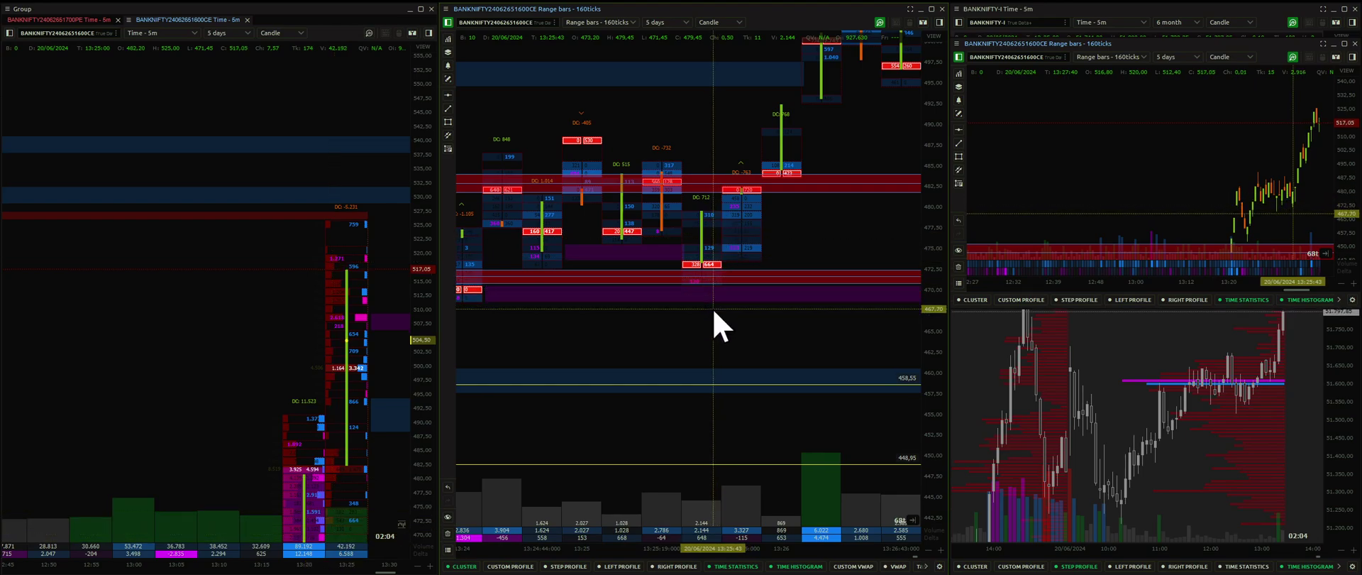
- Settle the middle chart on its latest bars around the 500 price level
{"action": "left_click_drag", "start_coordinate": [716, 369], "coordinate": [577, 407]}
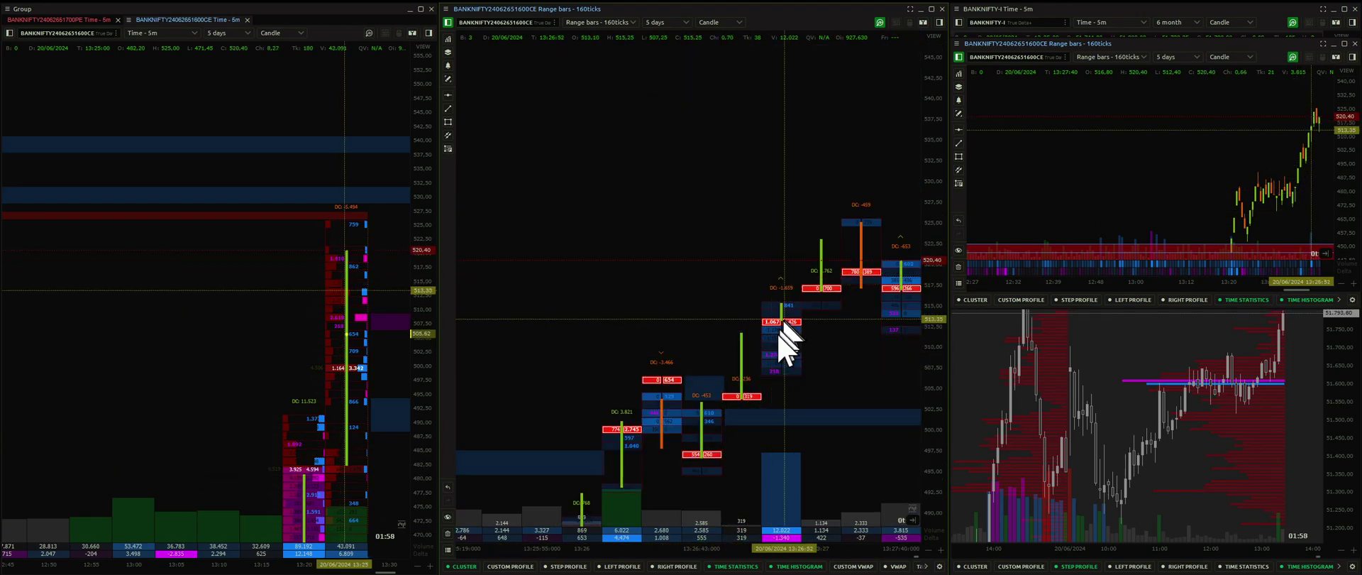
{"action": "left_click_drag", "start_coordinate": [650, 291], "coordinate": [572, 268]}
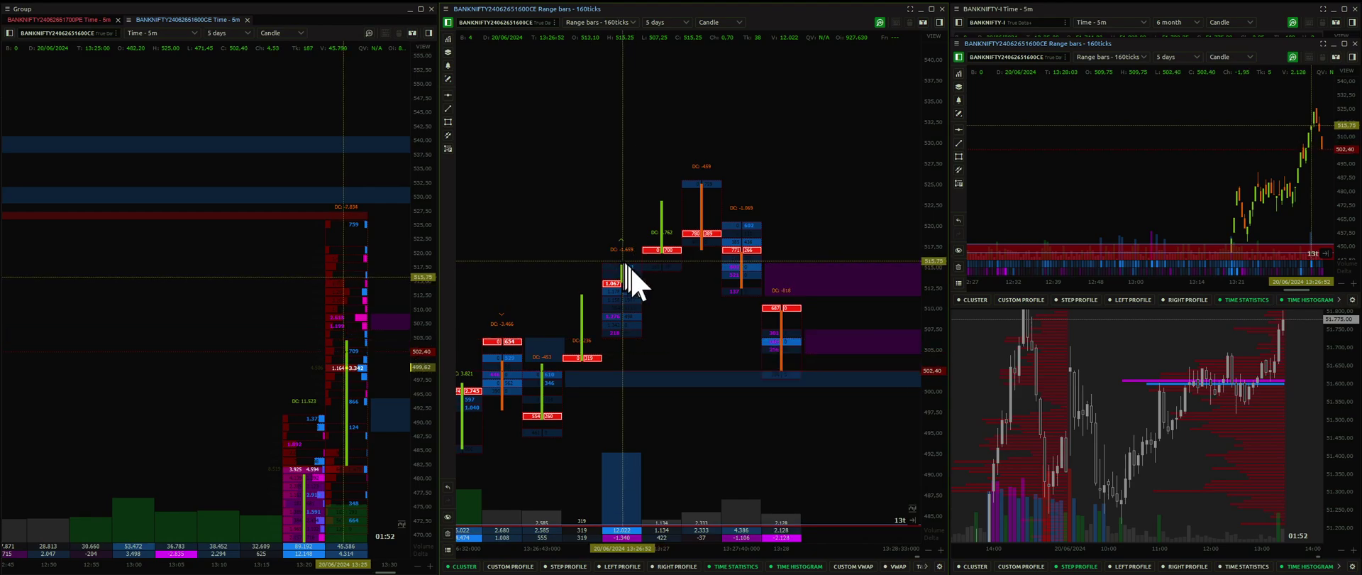
{"action": "left_click_drag", "start_coordinate": [587, 274], "coordinate": [603, 111]}
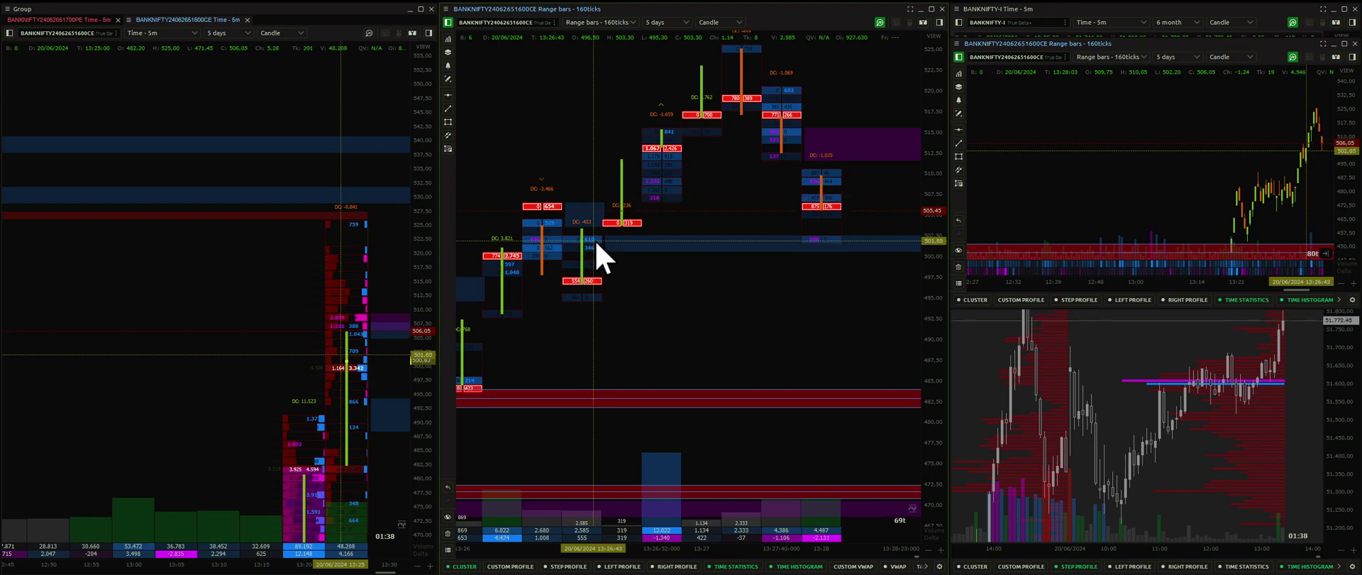
{"action": "scroll", "coordinate": [1164, 192], "scroll_direction": "down", "scroll_amount": 2}
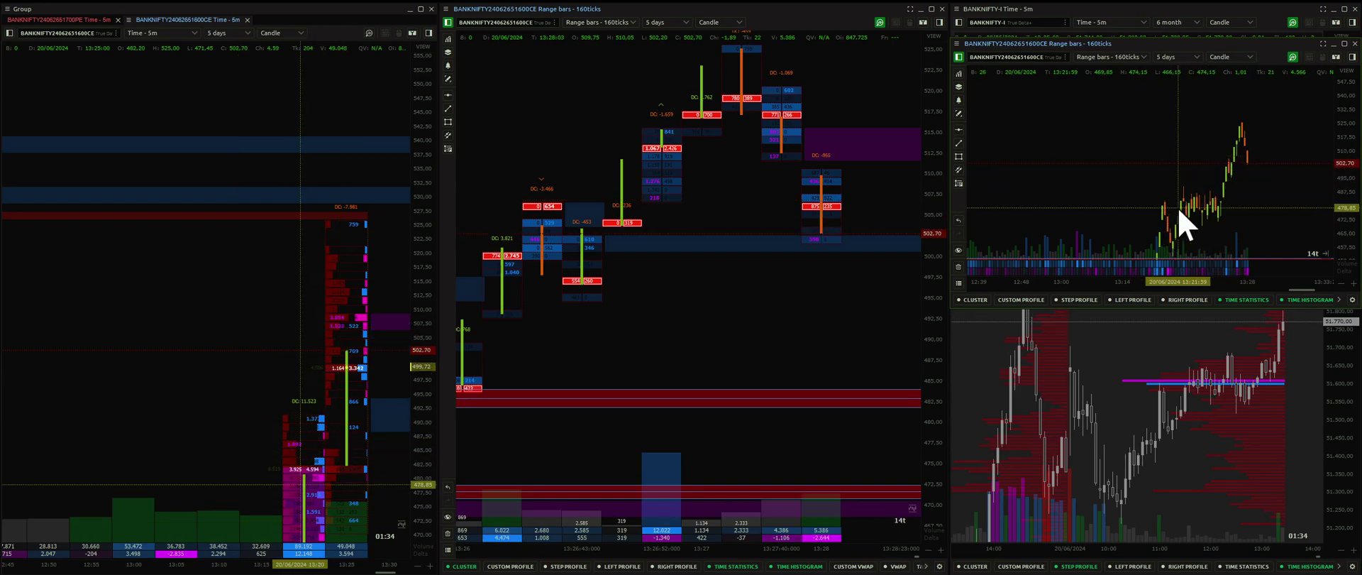
- Draw a red rectangle zone over the recent price range on the top-right chart
{"action": "left_click", "coordinate": [959, 156]}
{"action": "left_click_drag", "start_coordinate": [1104, 189], "coordinate": [1108, 220]}
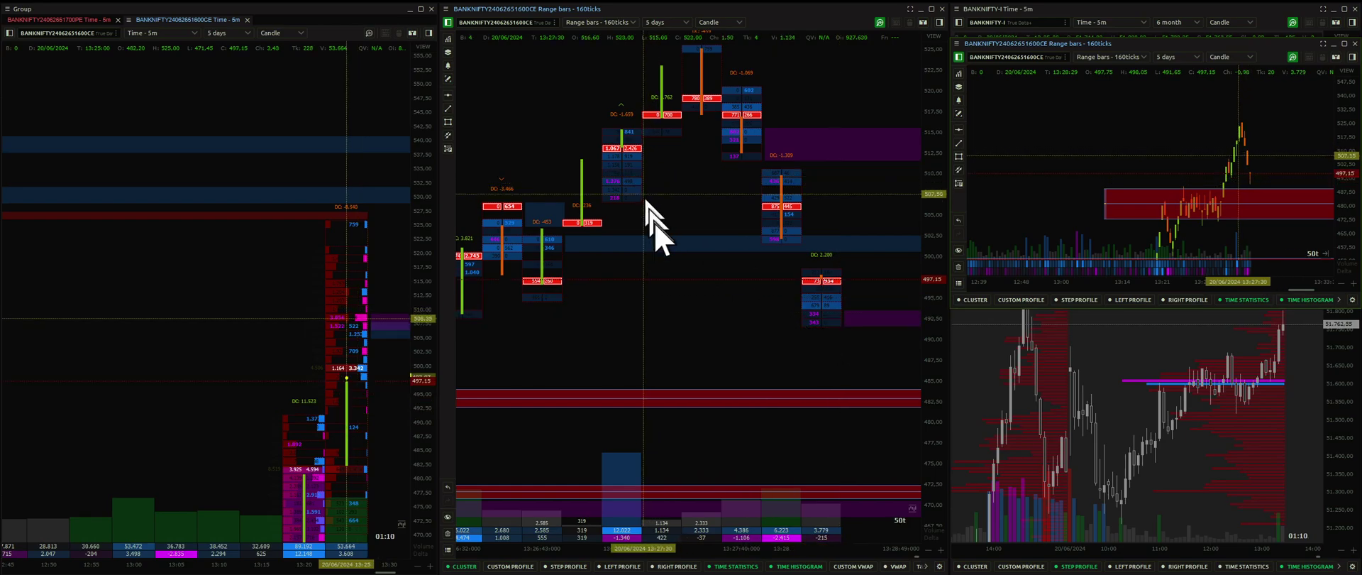
- Zoom and scroll the middle chart's bars, then shift its view down to lower prices
{"action": "scroll", "coordinate": [679, 305], "scroll_direction": "left", "scroll_amount": 4}
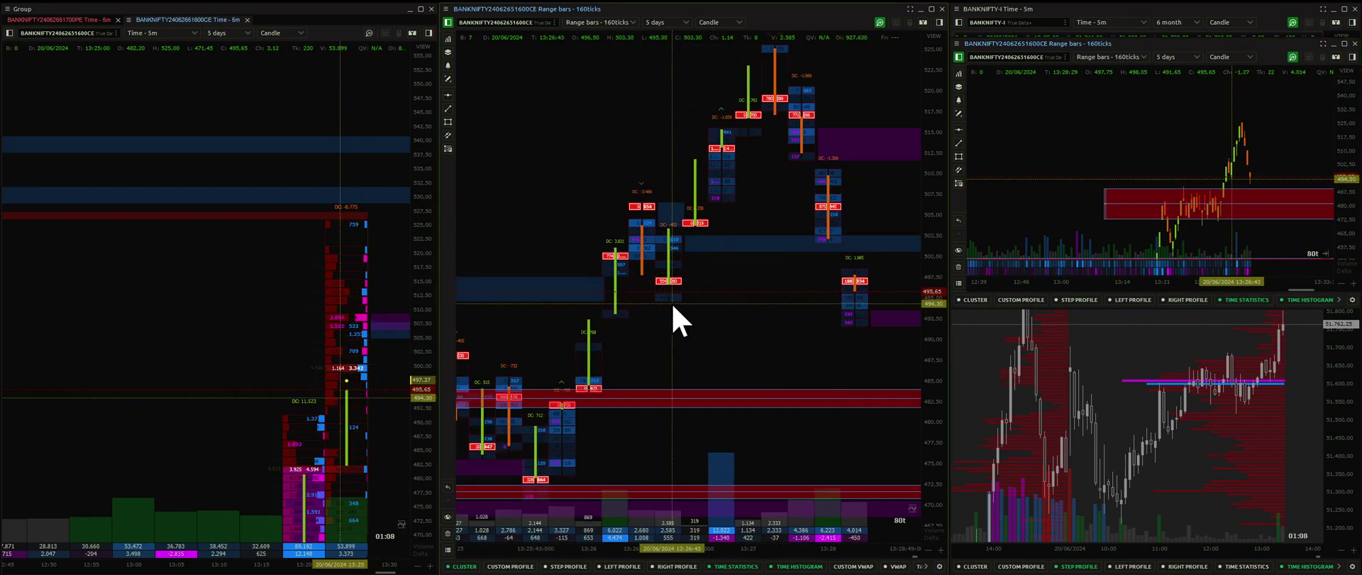
{"action": "scroll", "coordinate": [674, 333], "scroll_direction": "down", "scroll_amount": 3}
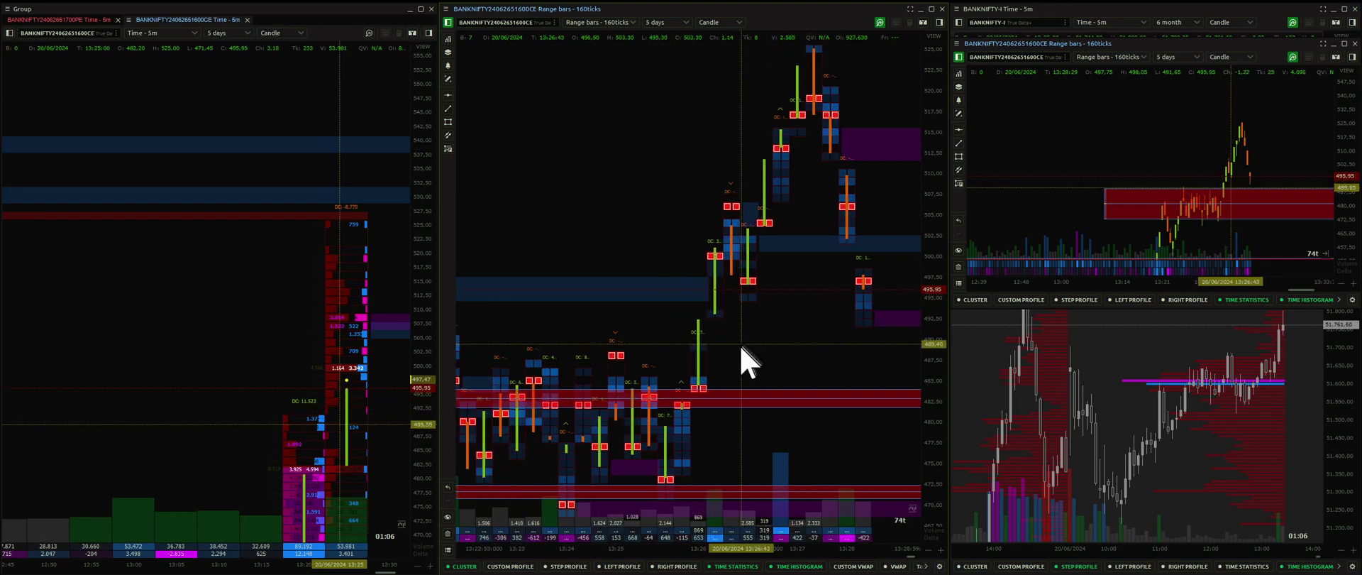
{"action": "scroll", "coordinate": [702, 374], "scroll_direction": "up", "scroll_amount": 4}
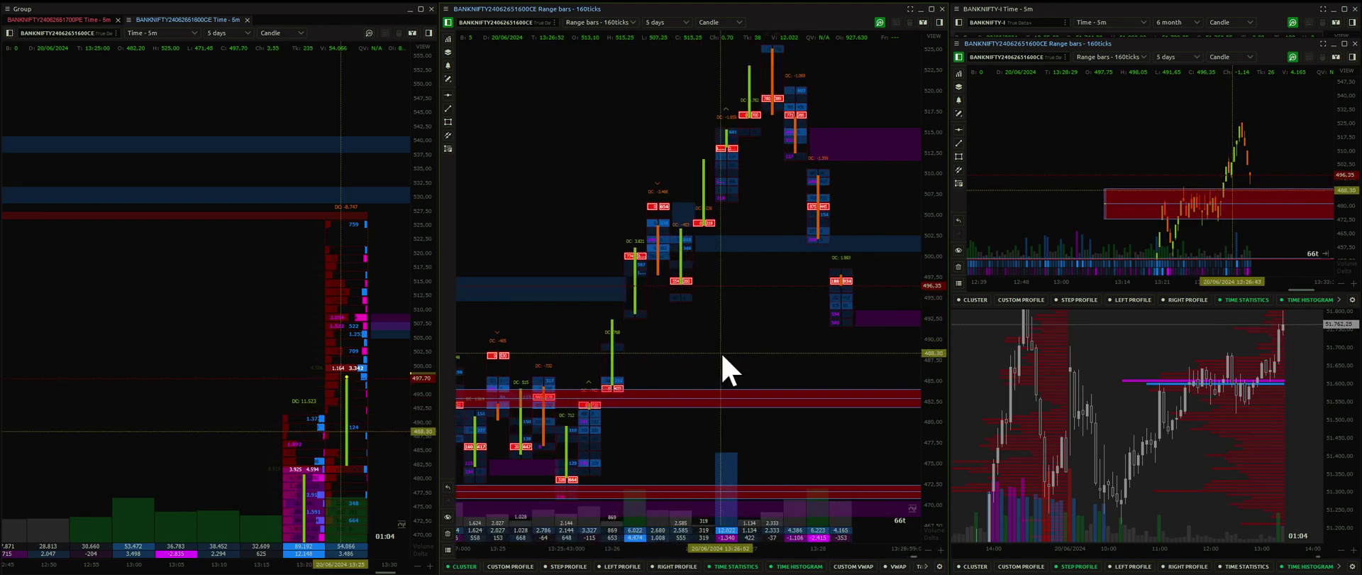
{"action": "scroll", "coordinate": [720, 374], "scroll_direction": "right", "scroll_amount": 3}
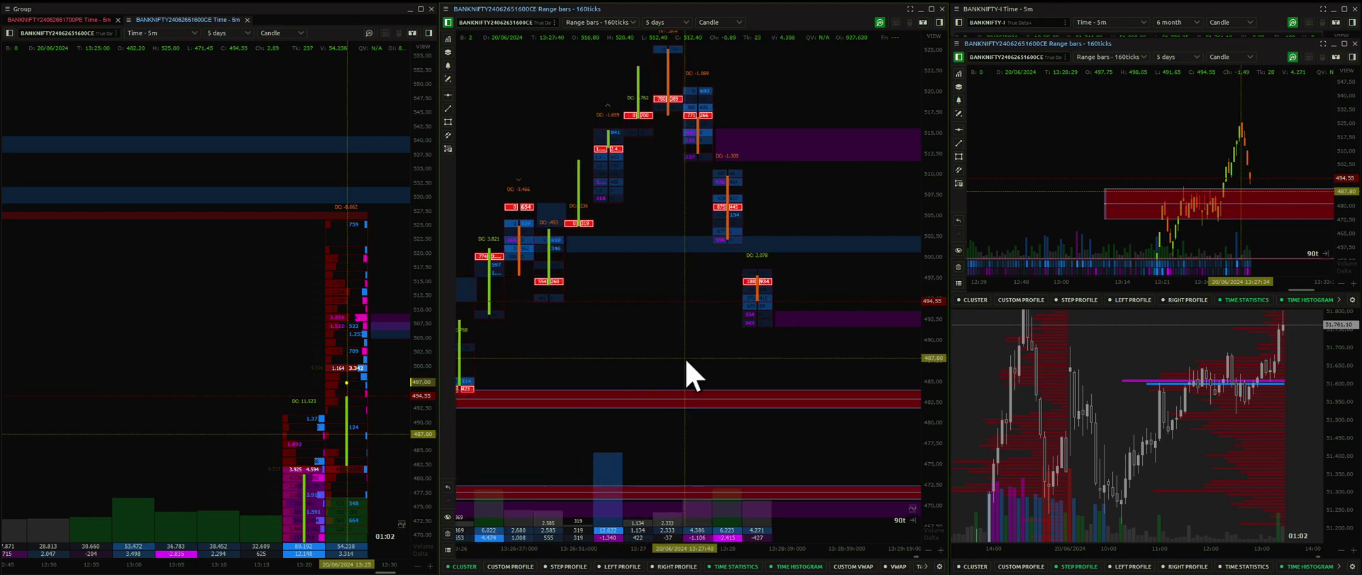
{"action": "scroll", "coordinate": [681, 383], "scroll_direction": "left", "scroll_amount": 3}
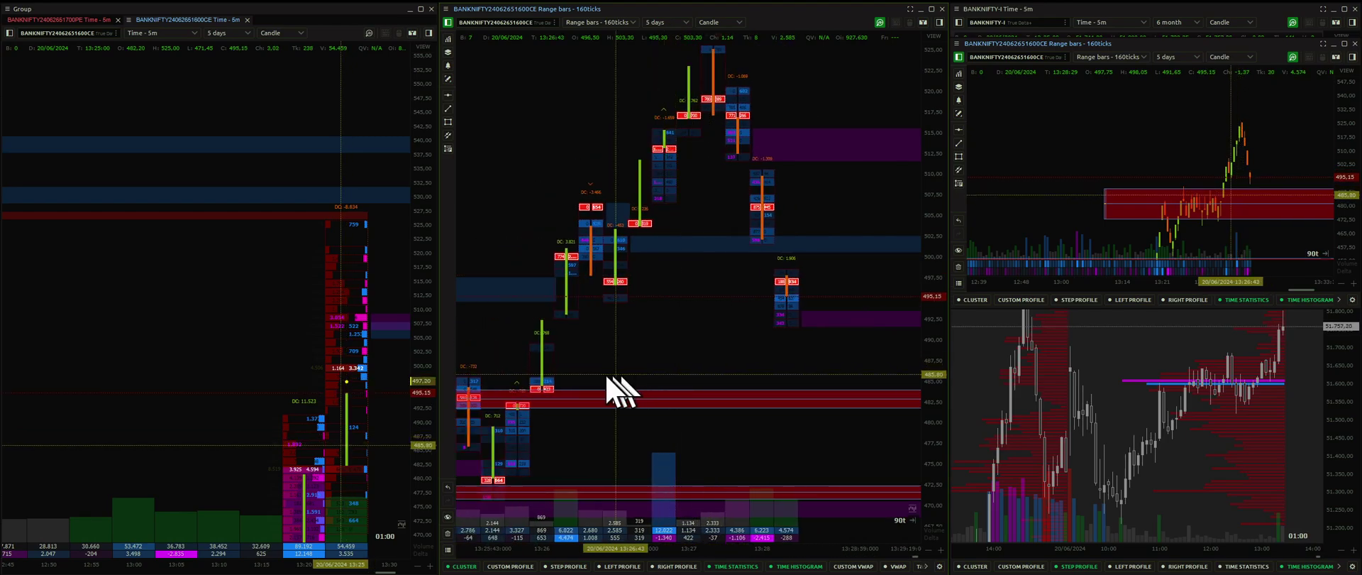
{"action": "scroll", "coordinate": [610, 394], "scroll_direction": "down", "scroll_amount": 2}
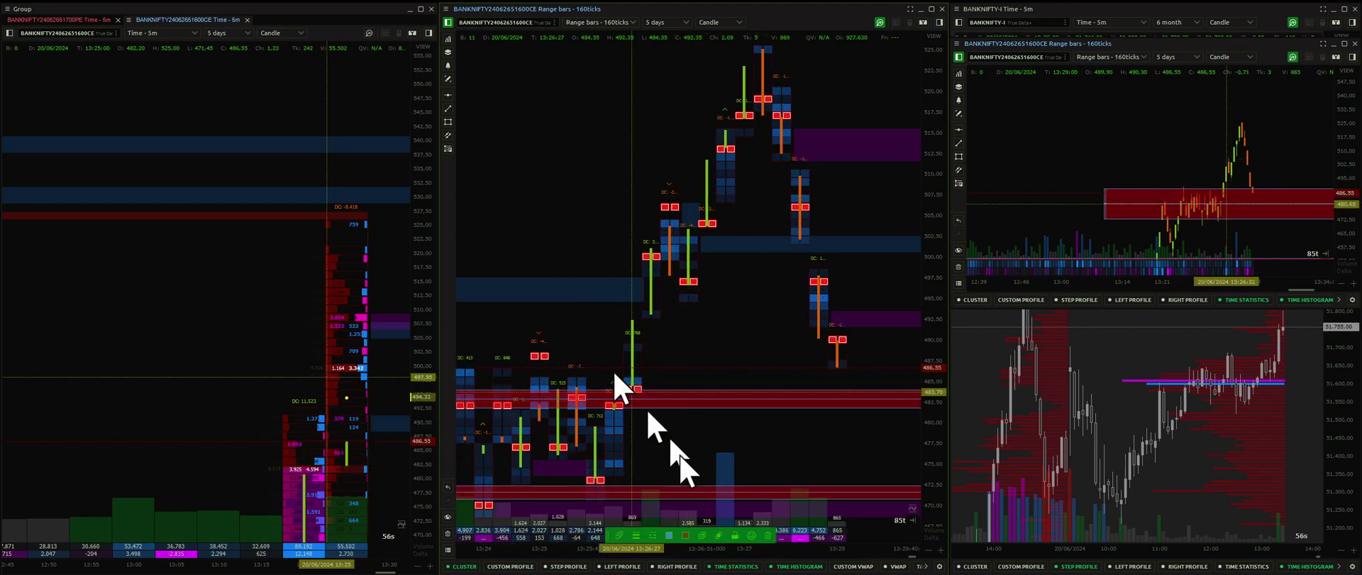
{"action": "left_click_drag", "start_coordinate": [745, 415], "coordinate": [763, 307]}
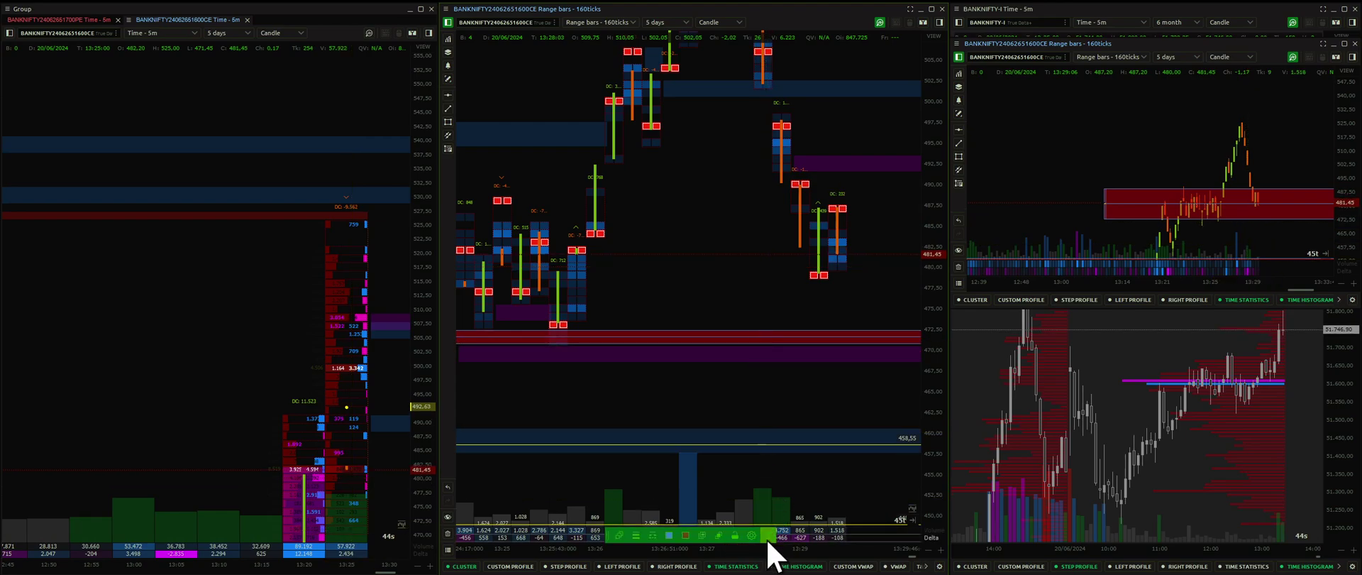
- Adjust the middle chart's bar width until the latest bars' cluster numbers are readable
{"action": "scroll", "coordinate": [738, 433], "scroll_direction": "up", "scroll_amount": 3}
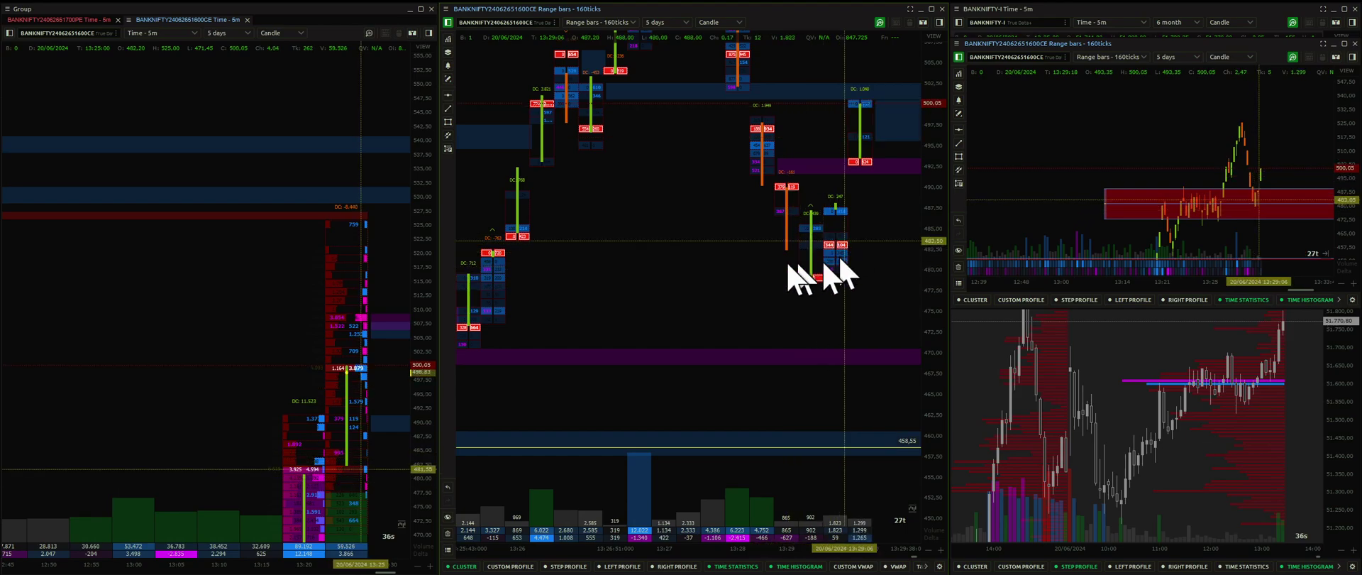
{"action": "scroll", "coordinate": [780, 284], "scroll_direction": "down", "scroll_amount": 2}
{"action": "scroll", "coordinate": [762, 301], "scroll_direction": "down", "scroll_amount": 3}
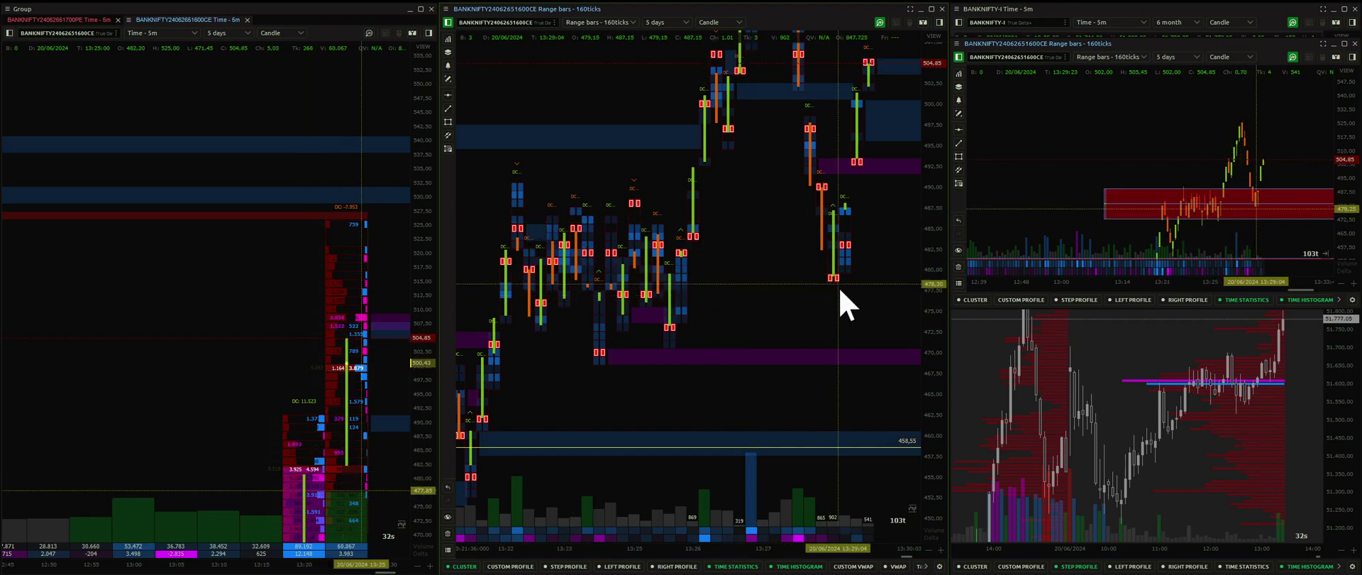
{"action": "scroll", "coordinate": [841, 304], "scroll_direction": "up", "scroll_amount": 4}
{"action": "scroll", "coordinate": [822, 308], "scroll_direction": "up", "scroll_amount": 2}
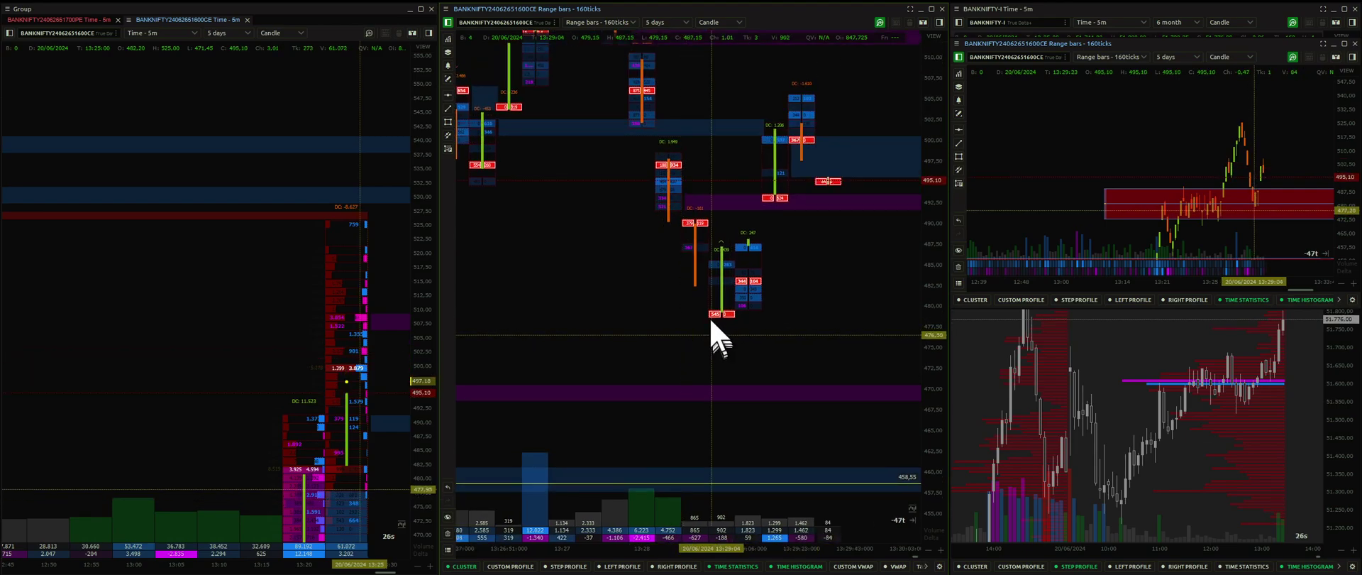
{"action": "scroll", "coordinate": [733, 312], "scroll_direction": "up", "scroll_amount": 2}
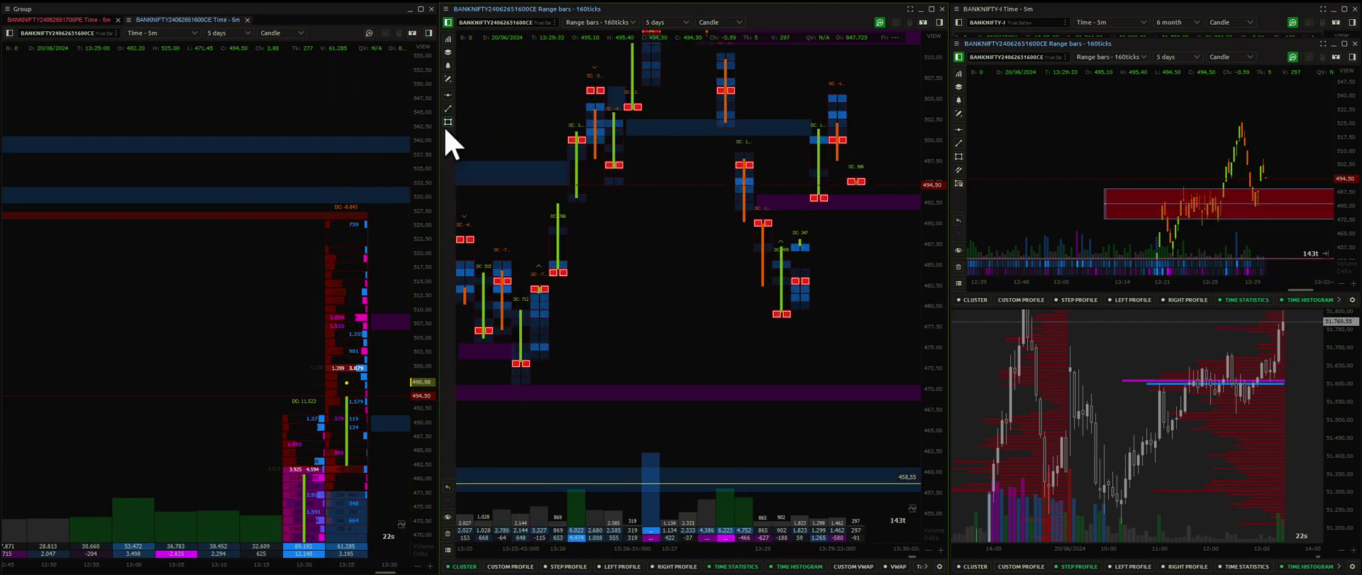
- Place the red zone and pan the middle 1600CE chart until its newest bars show
{"action": "left_click_drag", "start_coordinate": [491, 340], "coordinate": [497, 370]}
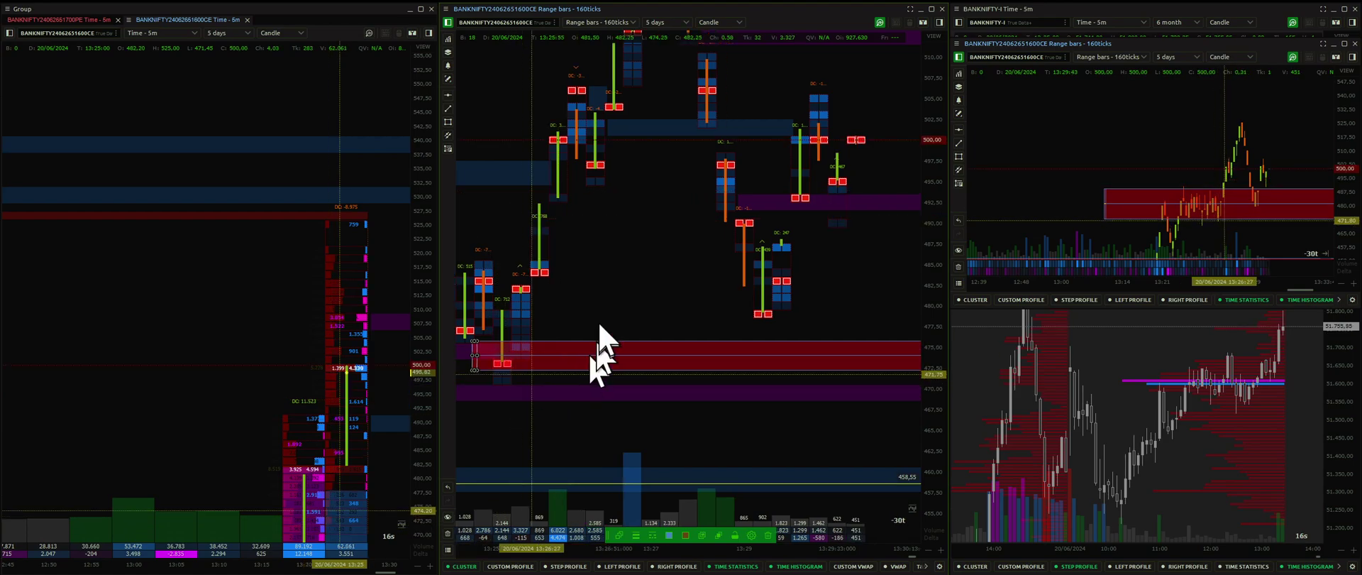
{"action": "left_click_drag", "start_coordinate": [615, 430], "coordinate": [724, 341]}
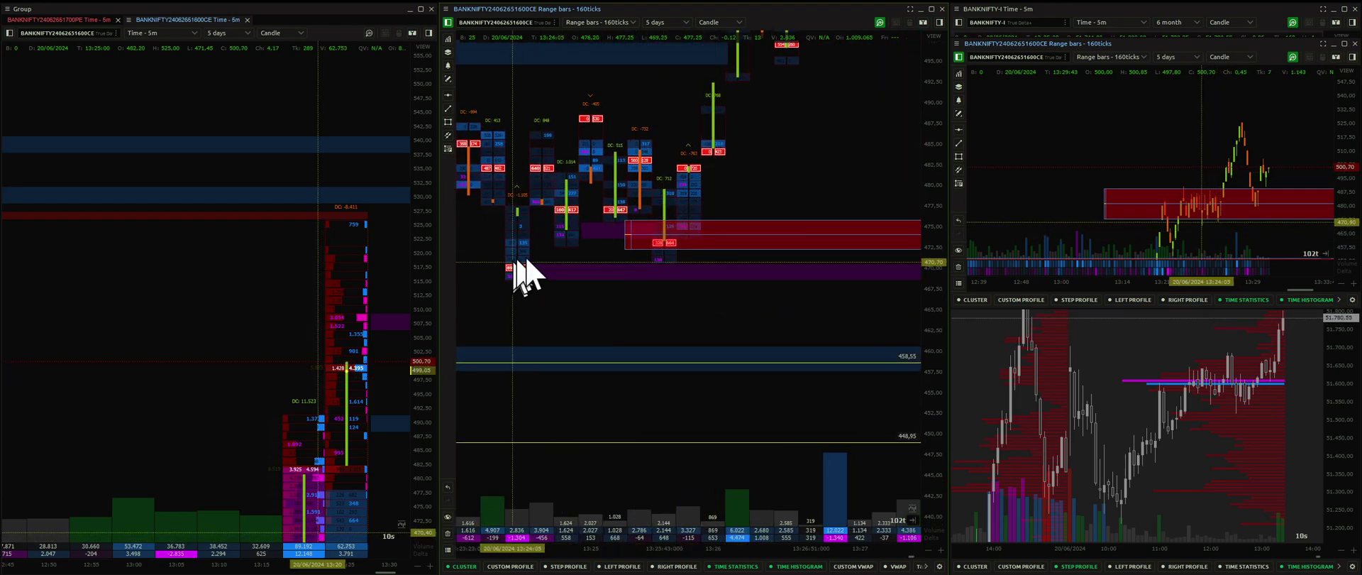
{"action": "left_click_drag", "start_coordinate": [516, 312], "coordinate": [554, 284]}
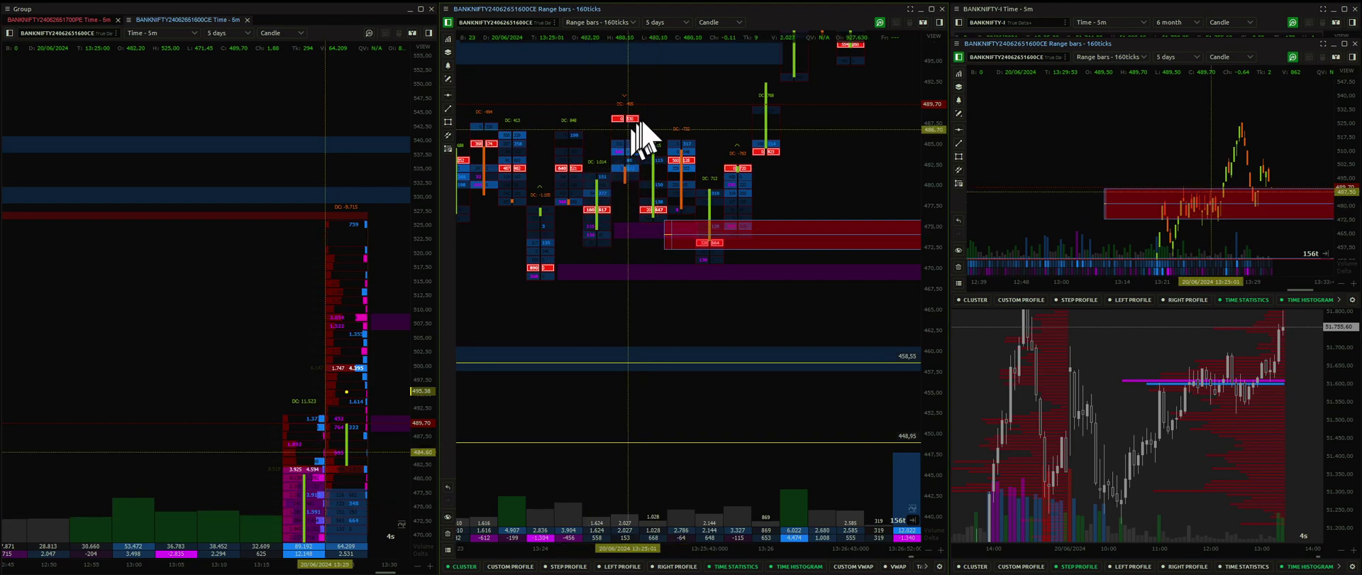
{"action": "left_click_drag", "start_coordinate": [756, 305], "coordinate": [578, 380]}
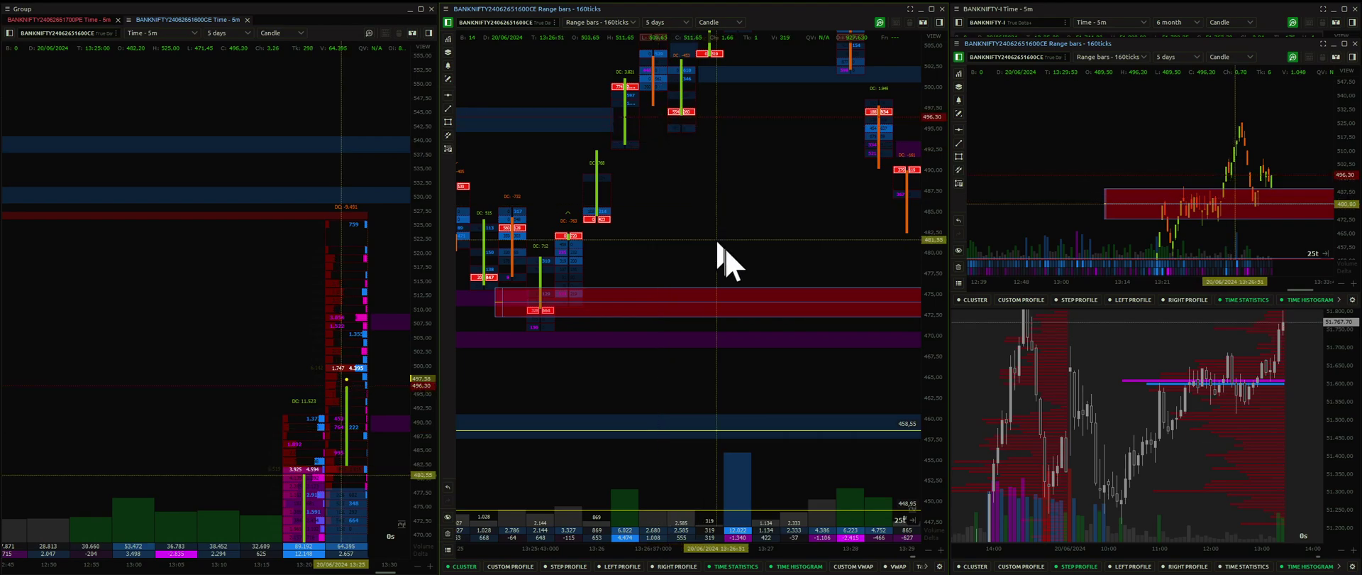
{"action": "left_click_drag", "start_coordinate": [718, 246], "coordinate": [655, 249]}
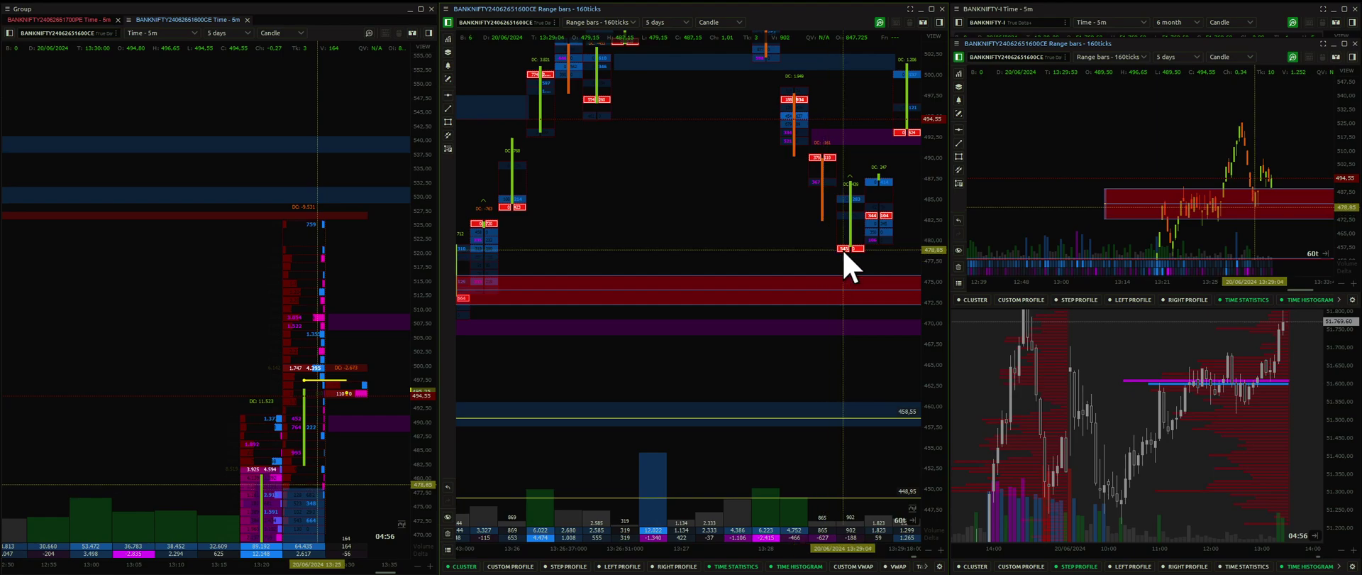
- Pan and zoom the middle chart through its earlier bars and higher prices
{"action": "left_click_drag", "start_coordinate": [848, 262], "coordinate": [657, 266]}
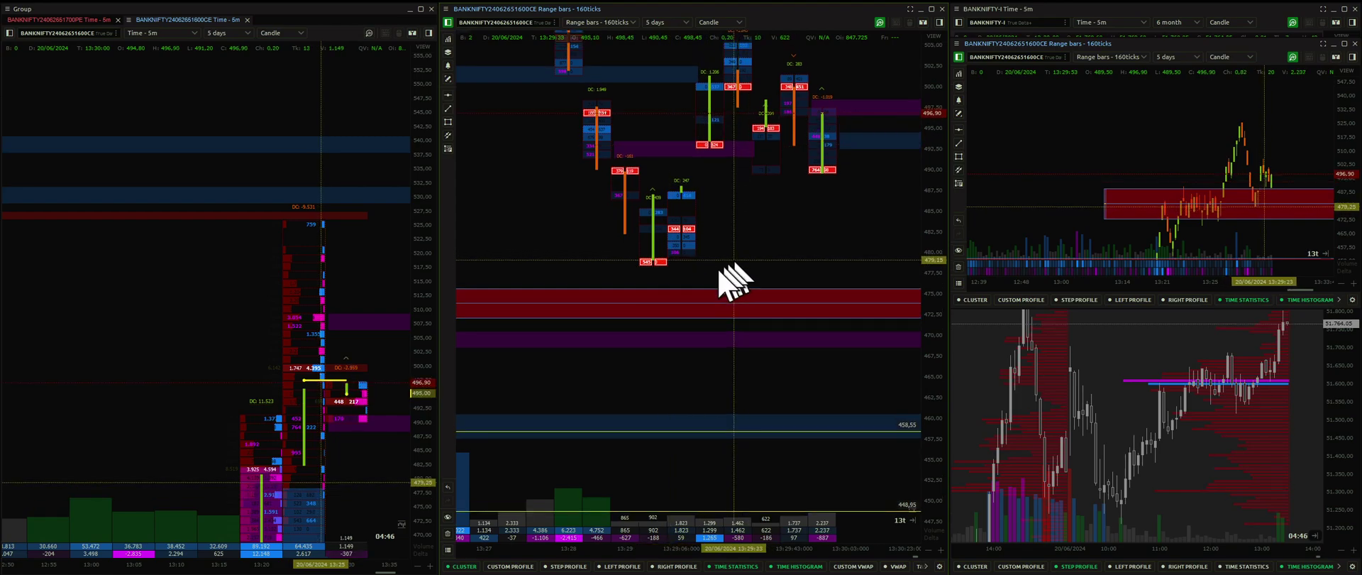
{"action": "left_click_drag", "start_coordinate": [734, 280], "coordinate": [704, 290]}
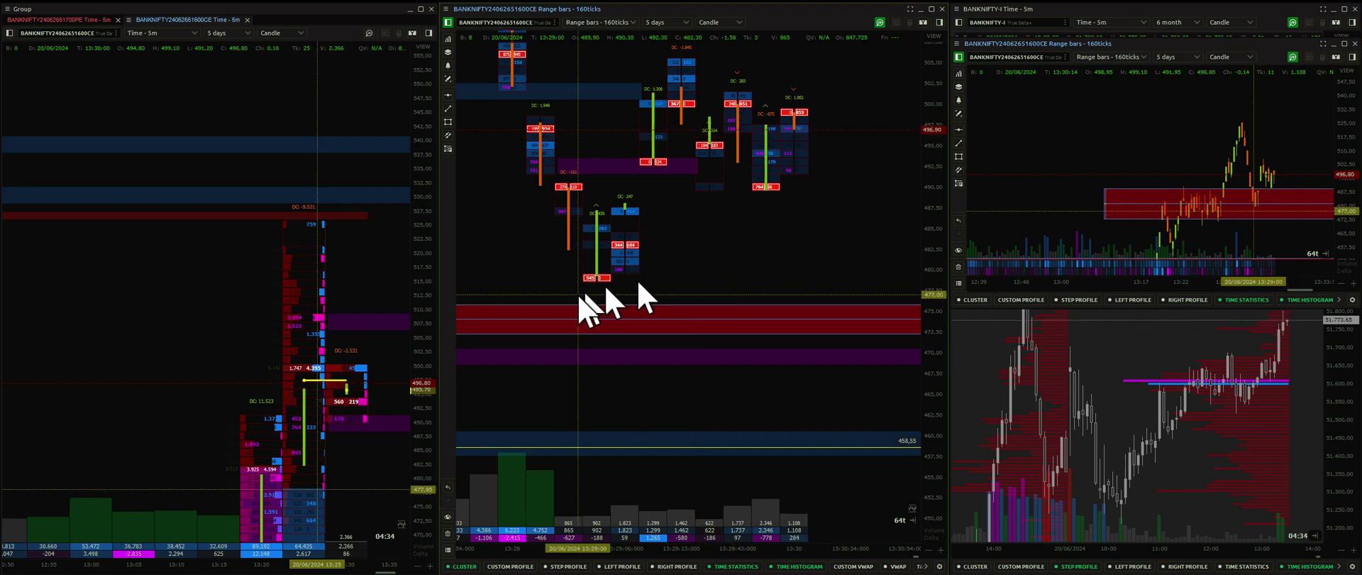
{"action": "scroll", "coordinate": [651, 283], "scroll_direction": "down", "scroll_amount": 3}
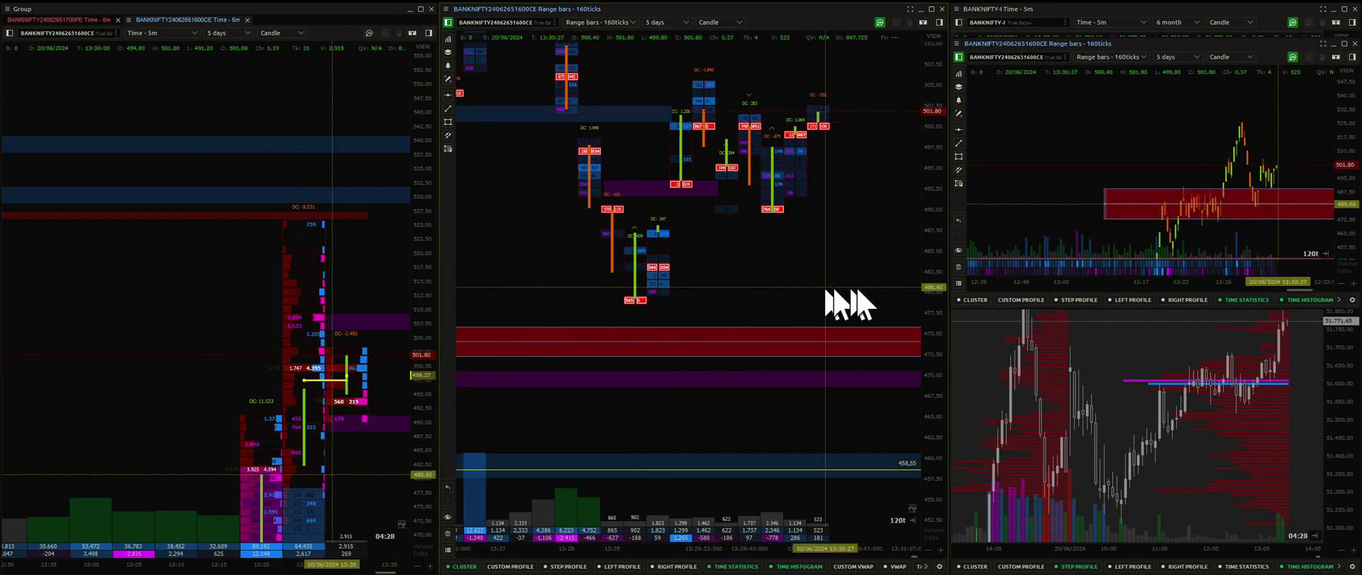
{"action": "left_click_drag", "start_coordinate": [824, 280], "coordinate": [833, 319]}
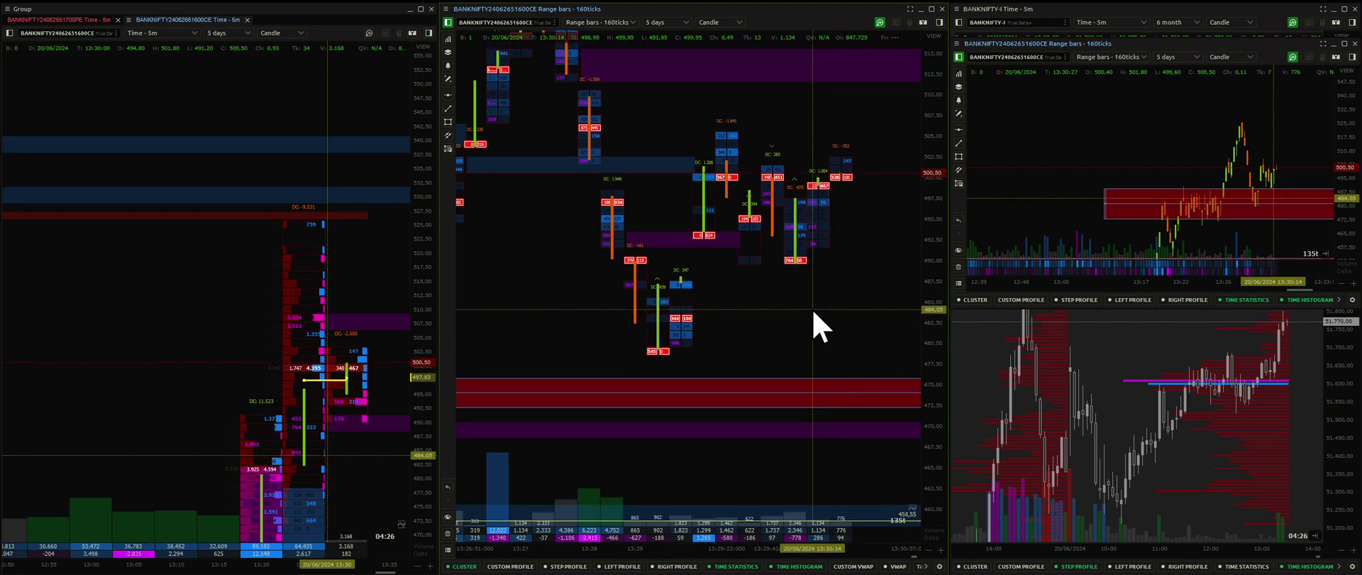
{"action": "scroll", "coordinate": [820, 326], "scroll_direction": "down", "scroll_amount": 1}
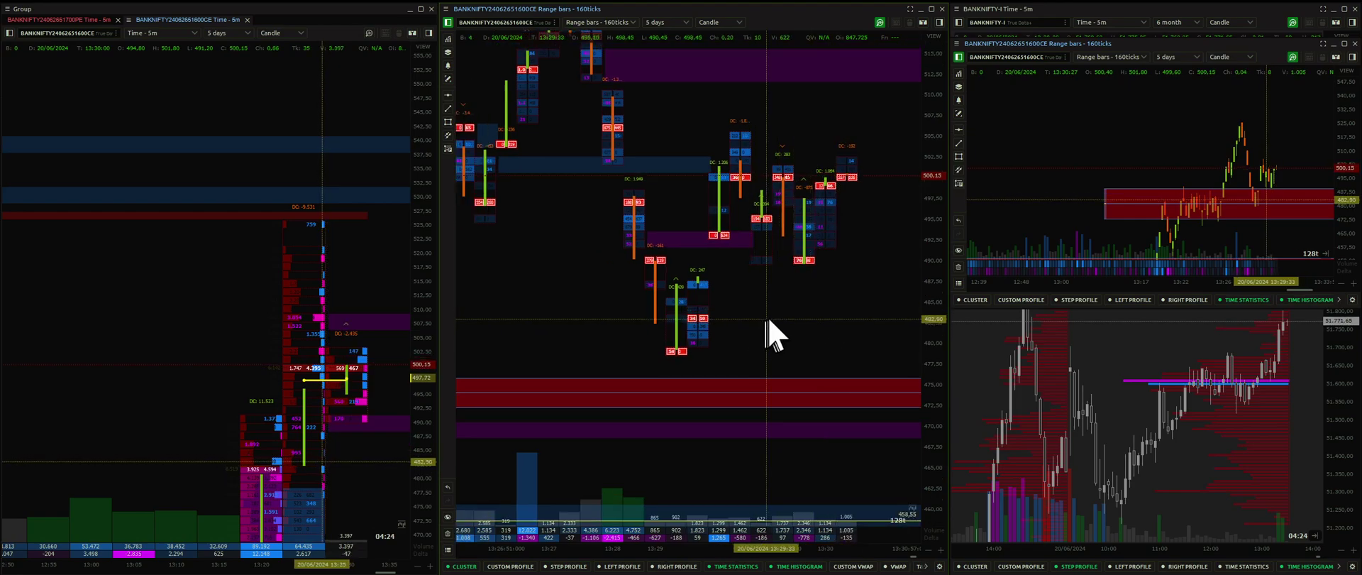
{"action": "left_click_drag", "start_coordinate": [788, 332], "coordinate": [784, 347]}
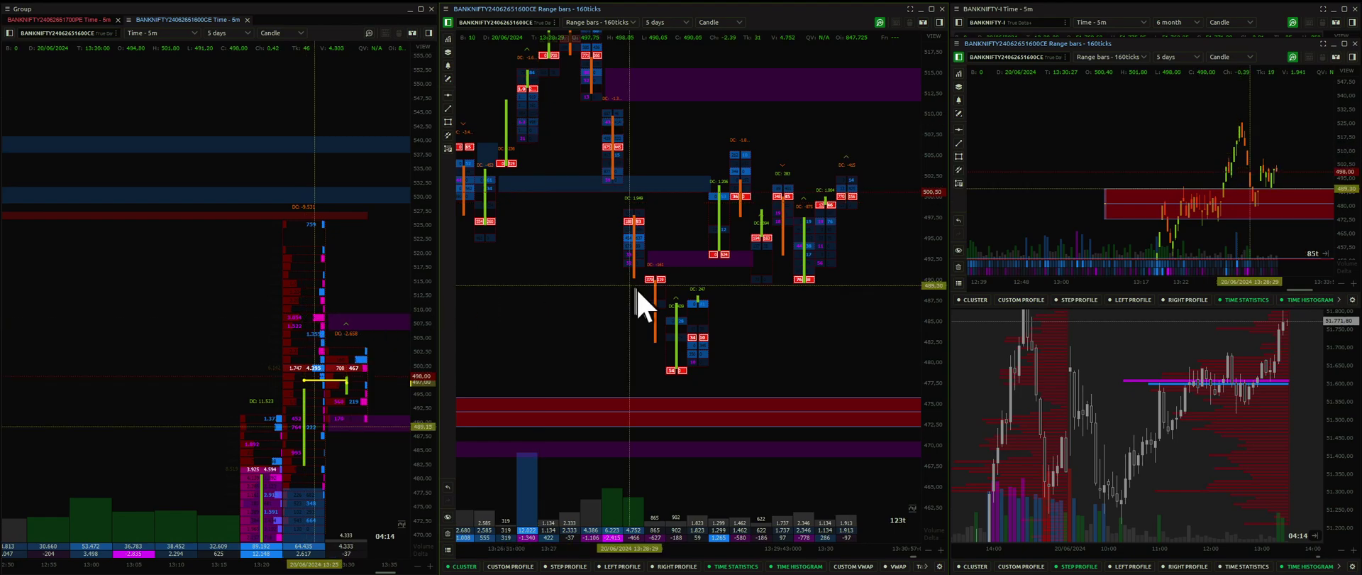
- Bring the middle chart back to its latest bars, leaving room on the right
{"action": "left_click_drag", "start_coordinate": [586, 334], "coordinate": [620, 381]}
{"action": "scroll", "coordinate": [626, 319], "scroll_direction": "up", "scroll_amount": 1}
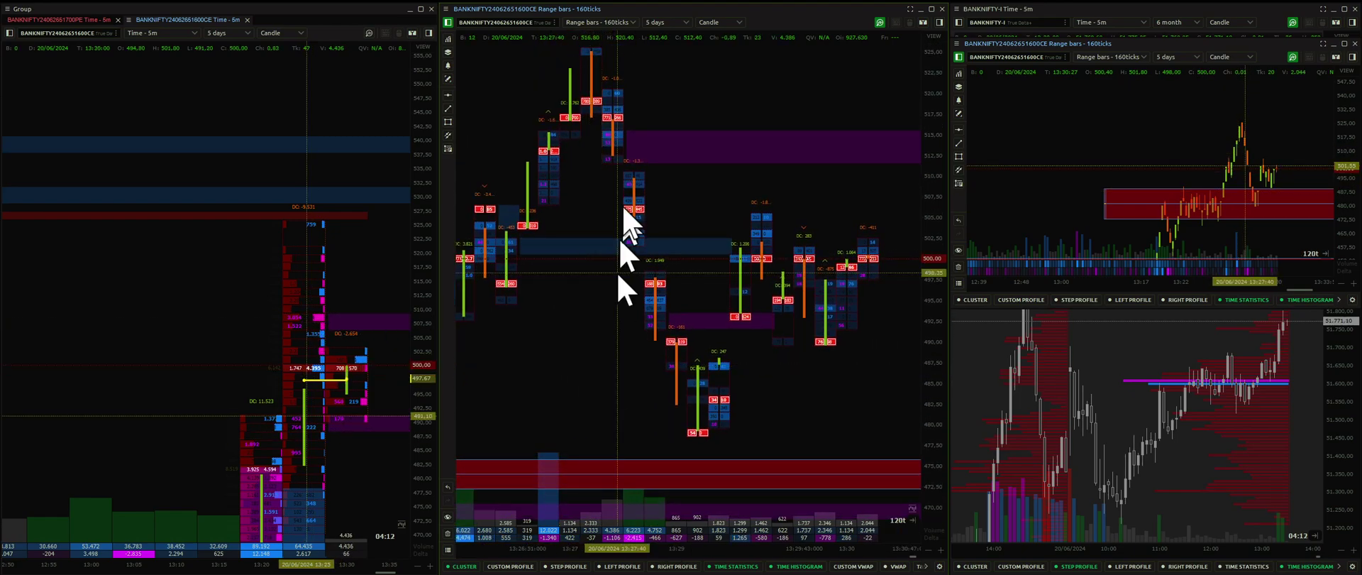
{"action": "left_click_drag", "start_coordinate": [630, 179], "coordinate": [636, 219]}
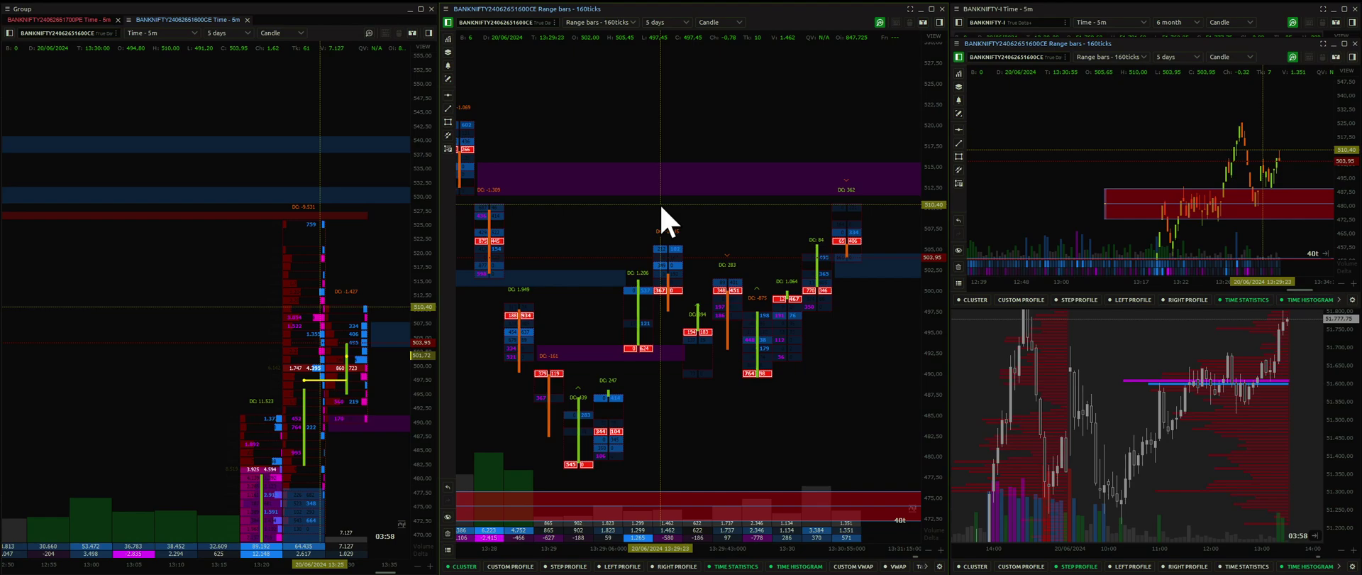
{"action": "scroll", "coordinate": [659, 228], "scroll_direction": "up", "scroll_amount": 3}
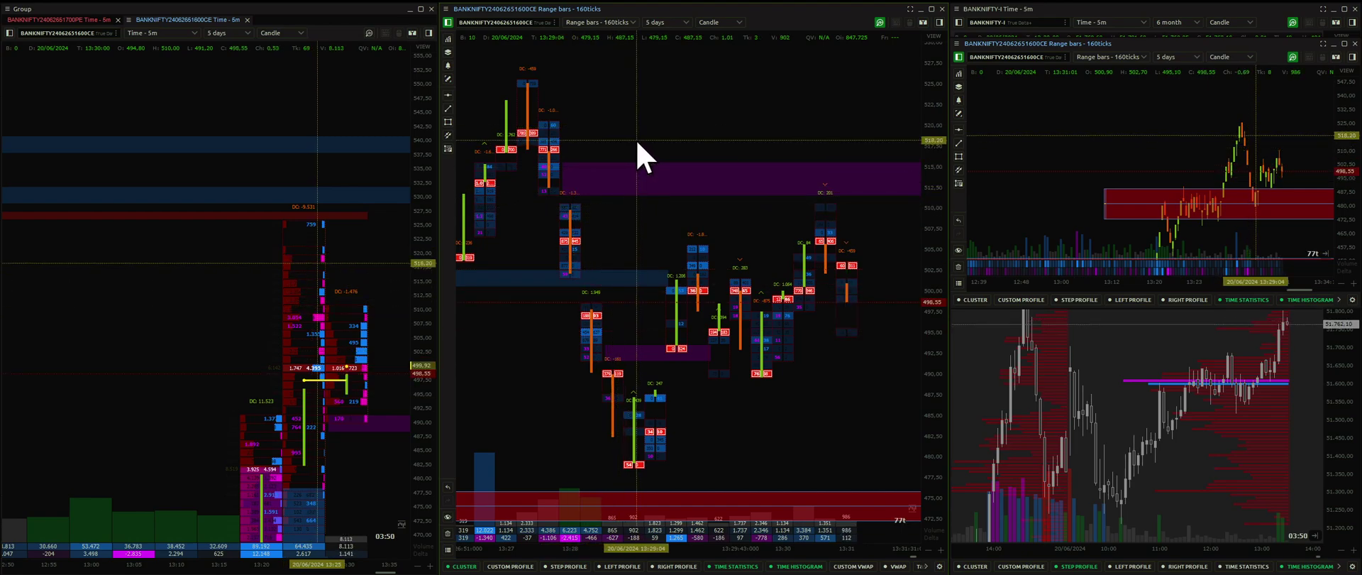
{"action": "scroll", "coordinate": [632, 224], "scroll_direction": "up", "scroll_amount": 1}
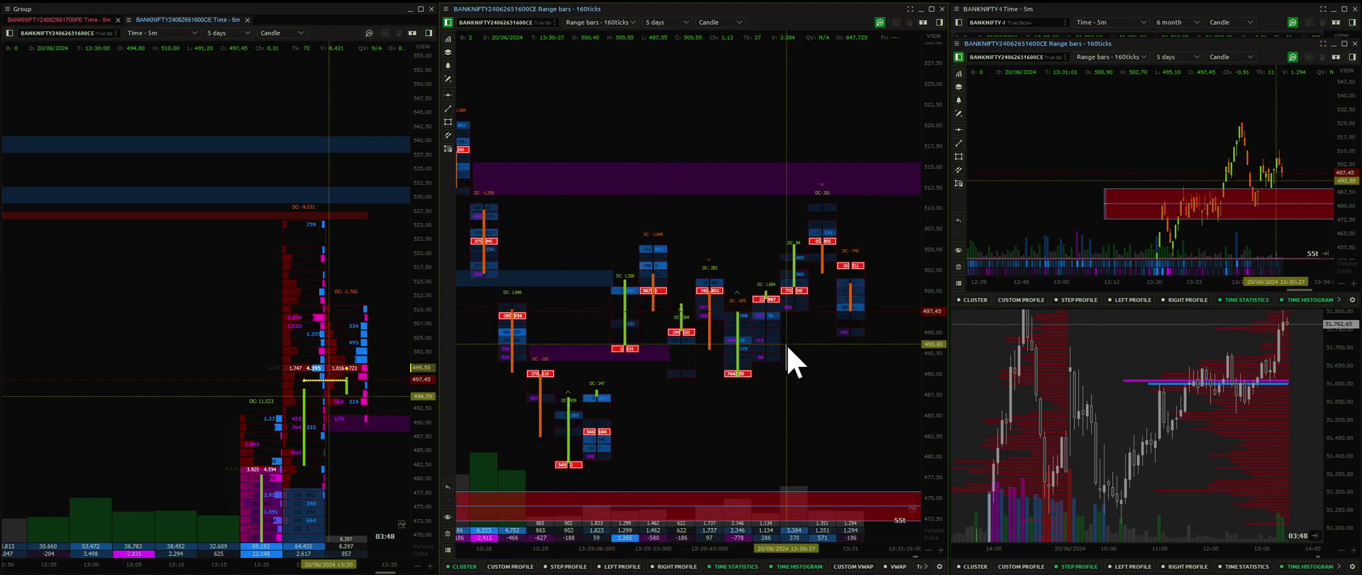
{"action": "left_click_drag", "start_coordinate": [796, 359], "coordinate": [724, 369]}
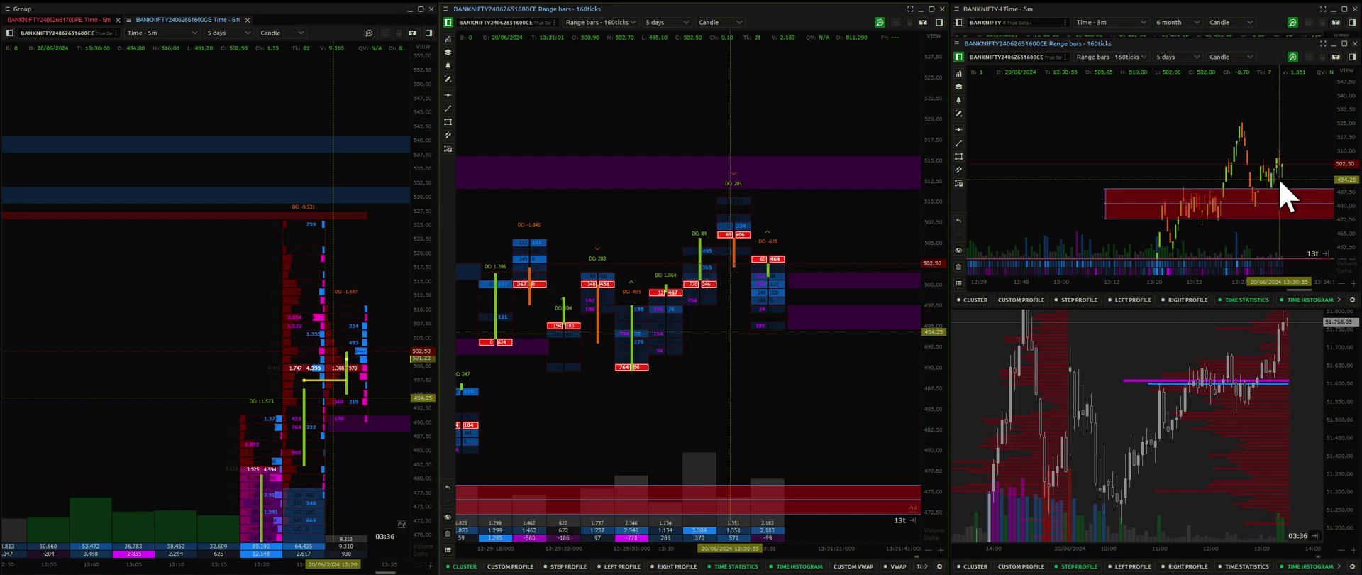
{"action": "left_click", "coordinate": [1140, 344]}
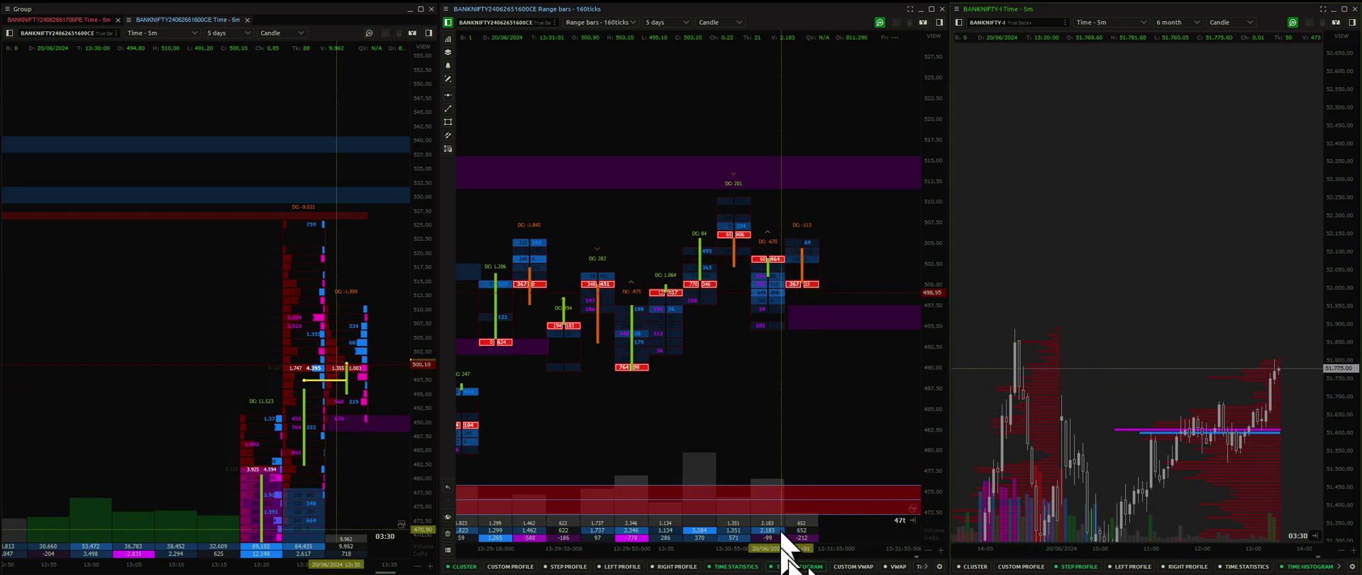
{"action": "mouse_move", "coordinate": [785, 572]}
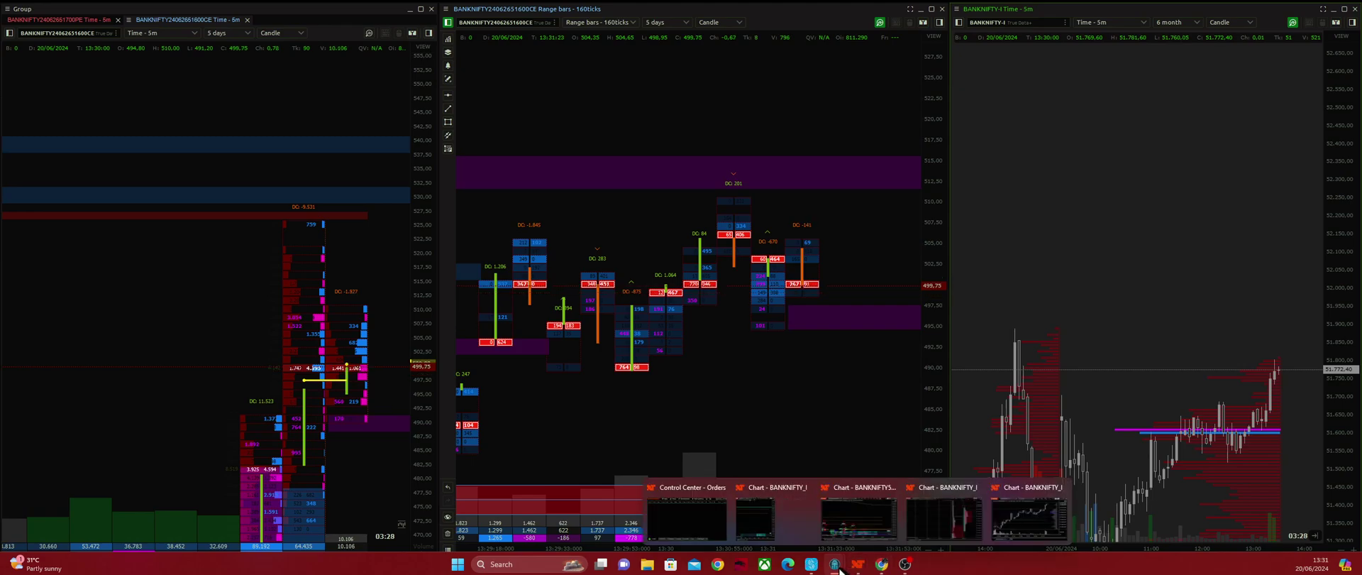
{"action": "mouse_move", "coordinate": [839, 569]}
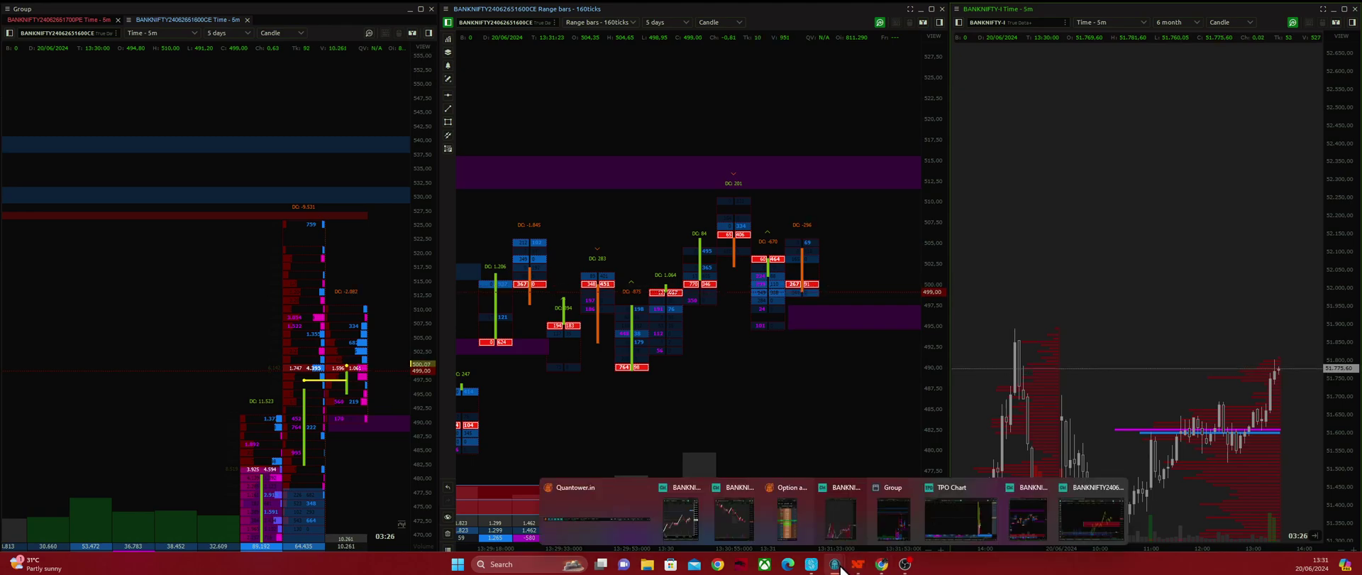
{"action": "left_click", "coordinate": [1085, 528]}
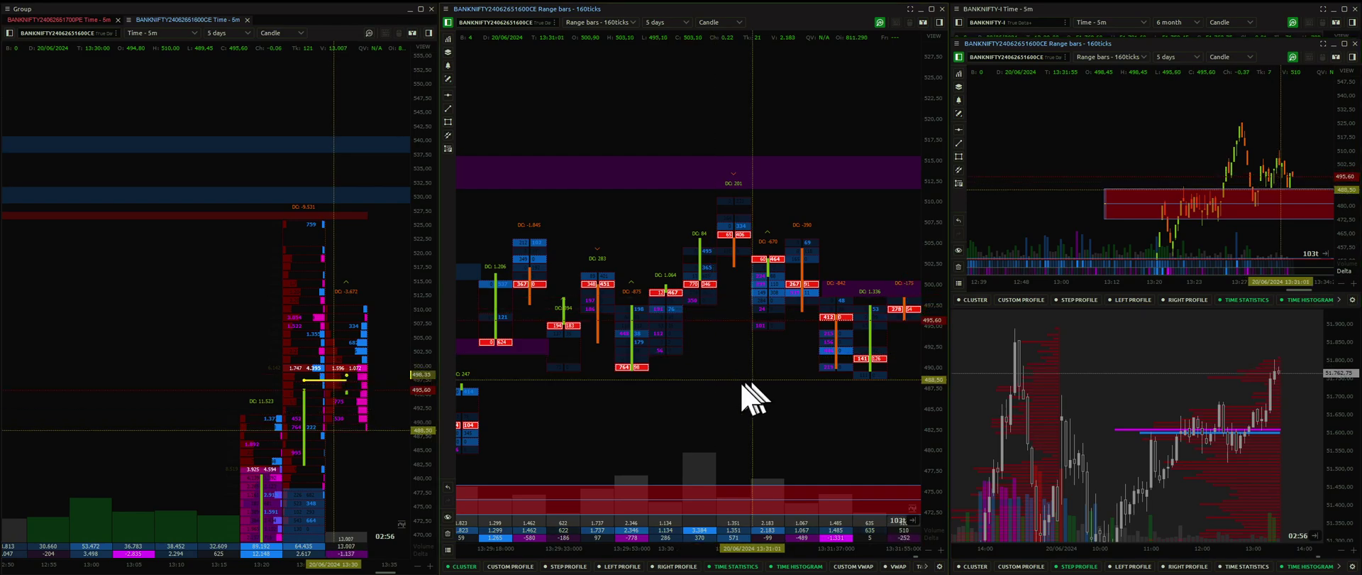
- Pan the middle chart left to show its newest bars near 494.35 with space beside them
{"action": "left_click_drag", "start_coordinate": [753, 395], "coordinate": [686, 390]}
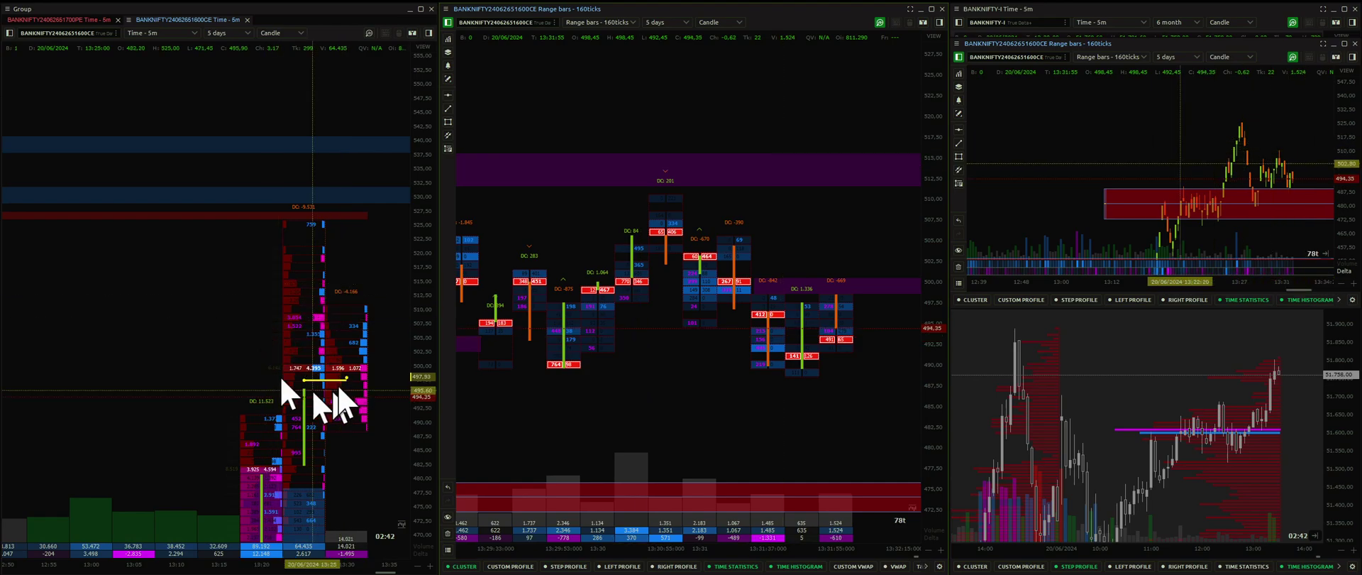
- Recentre the left footprint chart on current prices and slightly widen the middle chart's bars
{"action": "left_click_drag", "start_coordinate": [327, 389], "coordinate": [292, 330]}
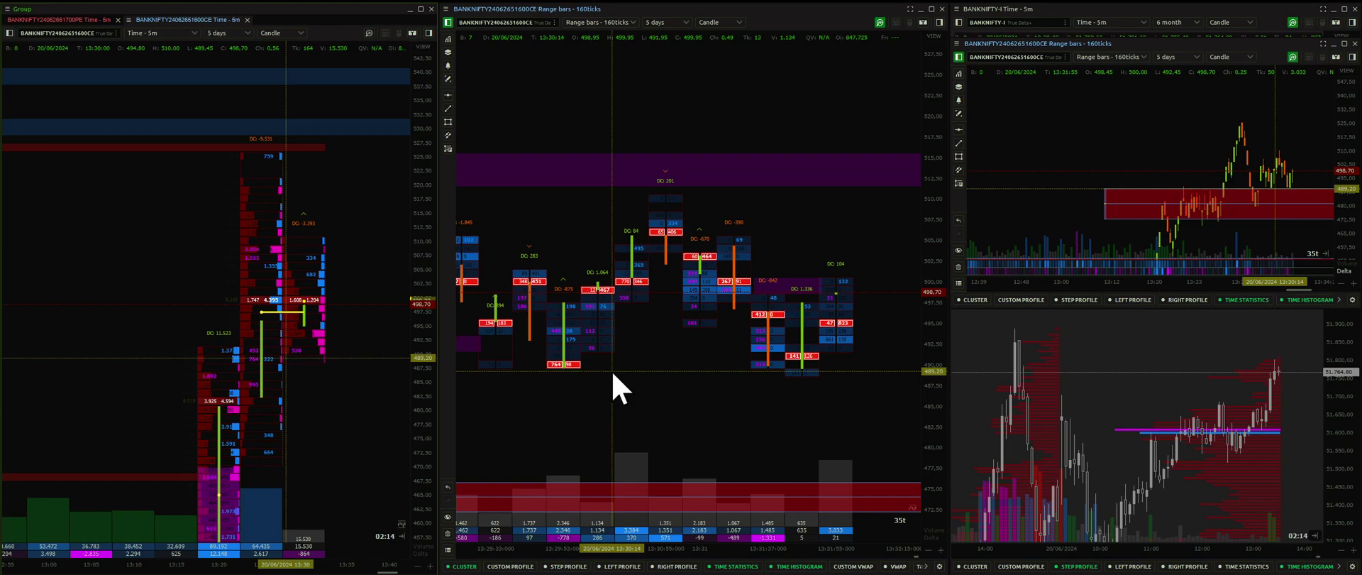
{"action": "scroll", "coordinate": [648, 391], "scroll_direction": "up", "scroll_amount": 1}
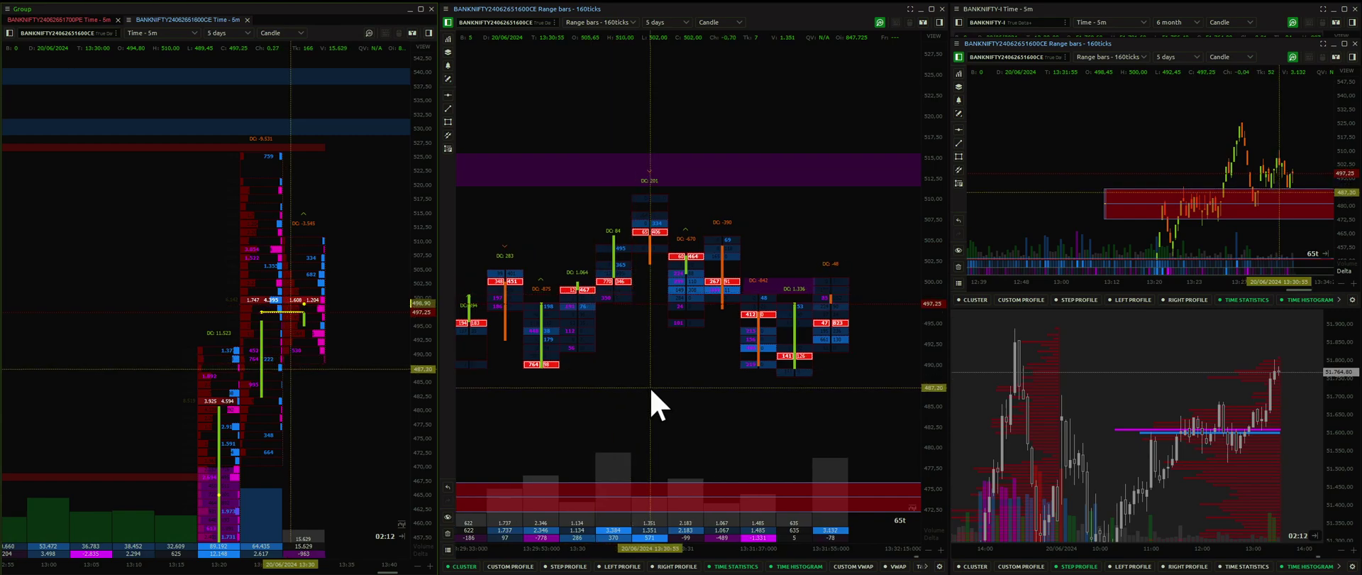